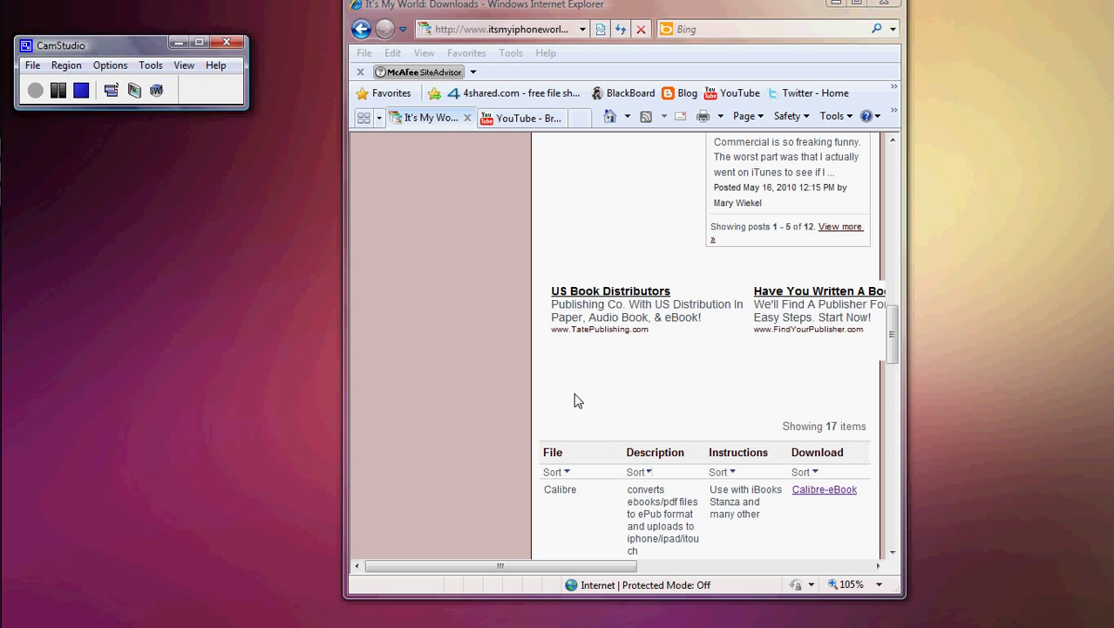
- View the Calibre-eBook download link, minimise the browser and launch calibre
left_click_drag(548, 566, 662, 567)
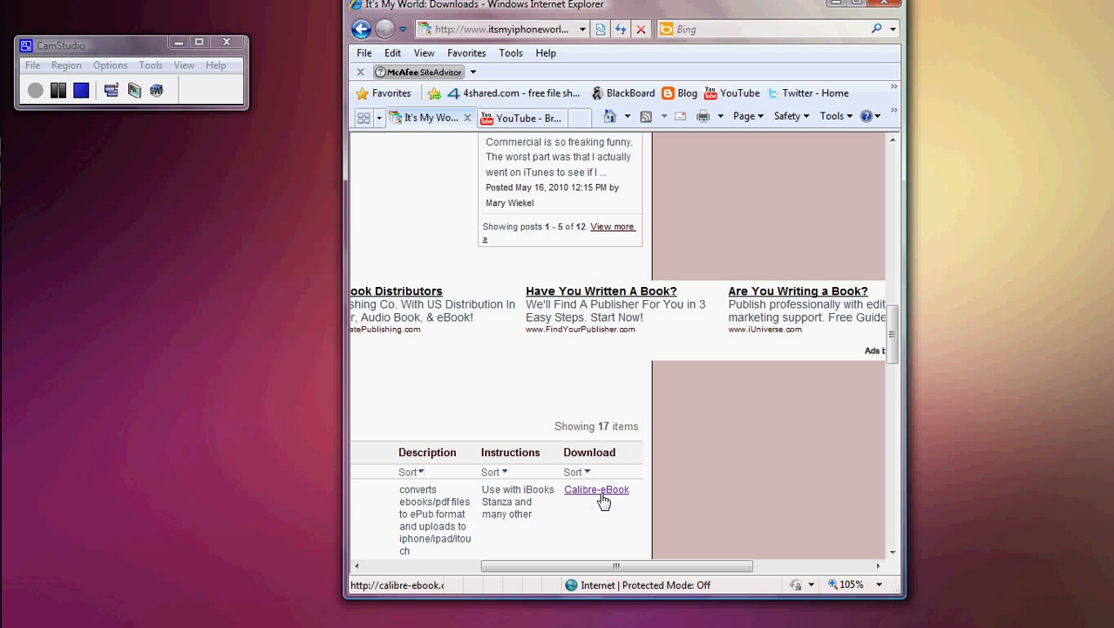
left_click(889, 7)
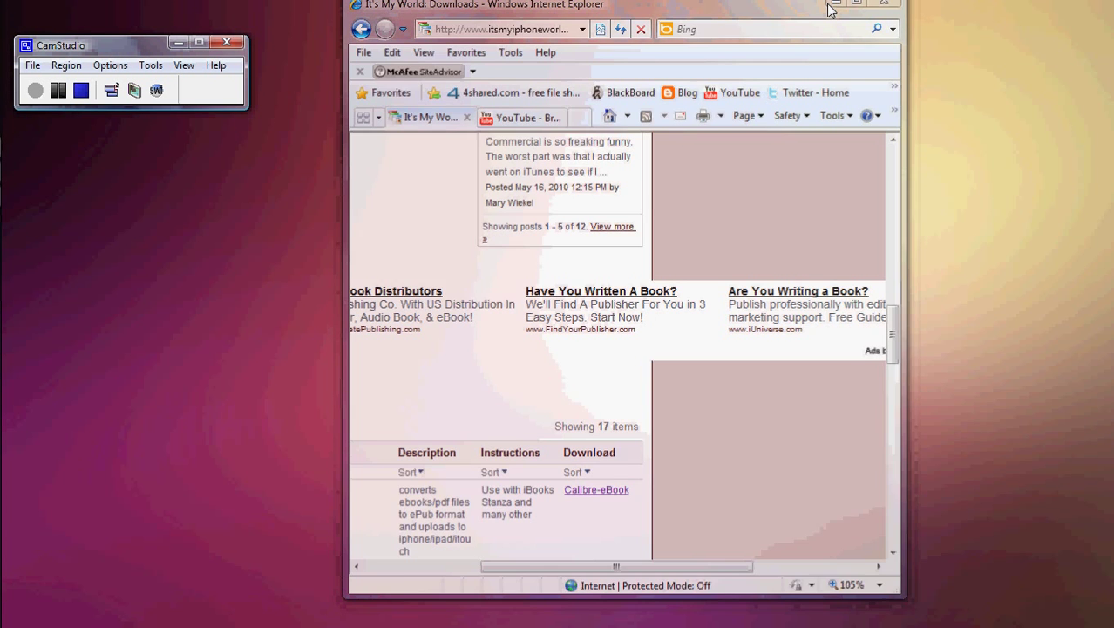
mouse_move(17, 139)
left_click(27, 19)
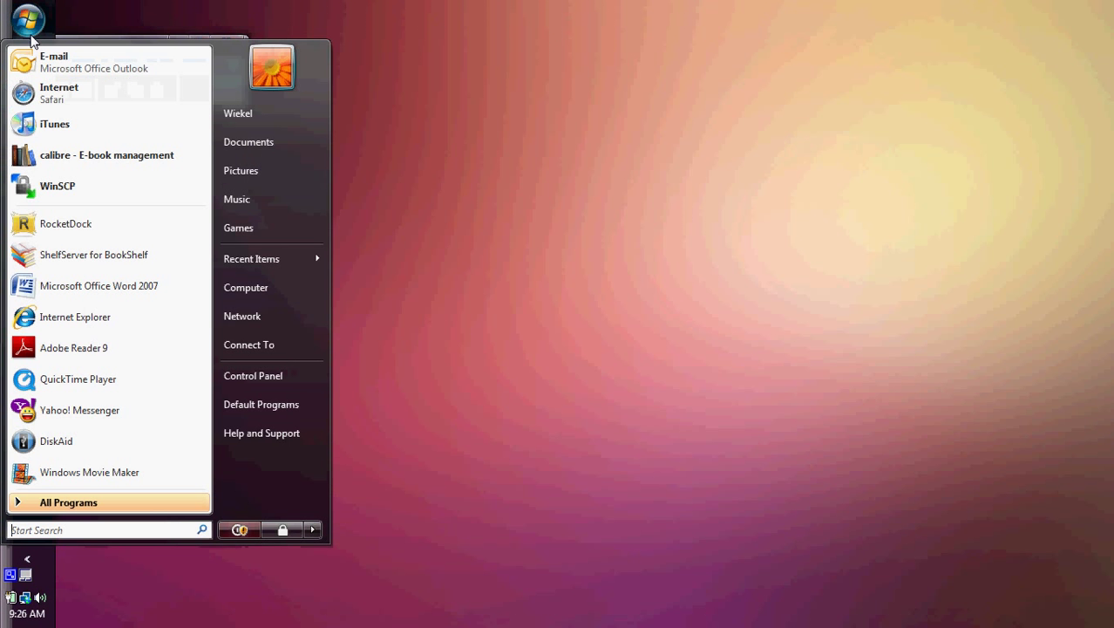
left_click(101, 163)
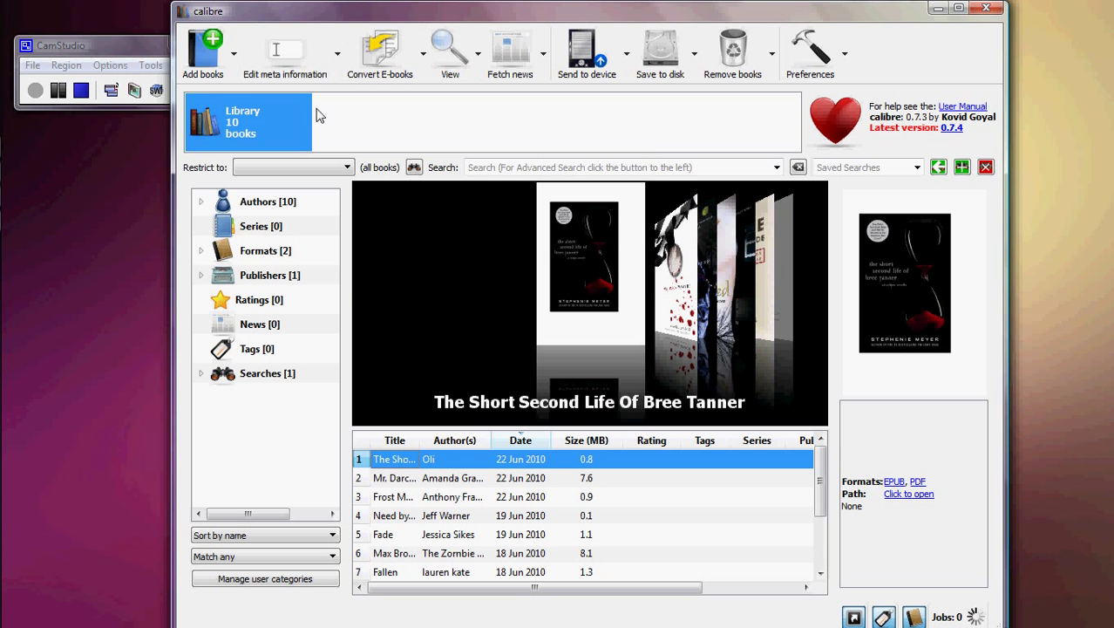
- Browse forward through the library's book covers to the book Need
left_click(694, 315)
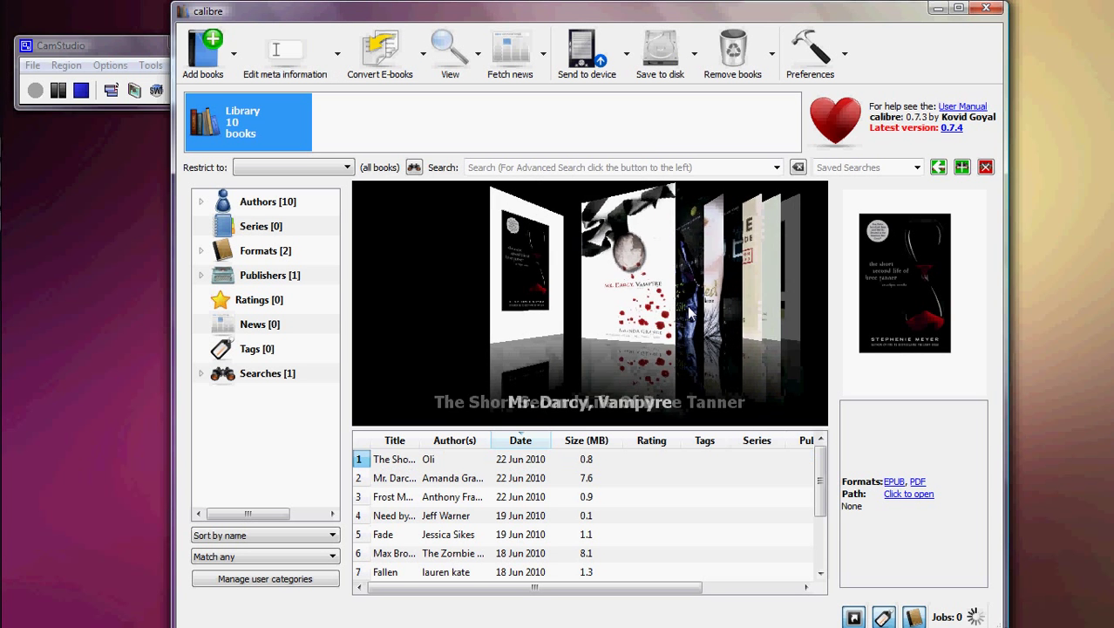
left_click(694, 316)
left_click(694, 316)
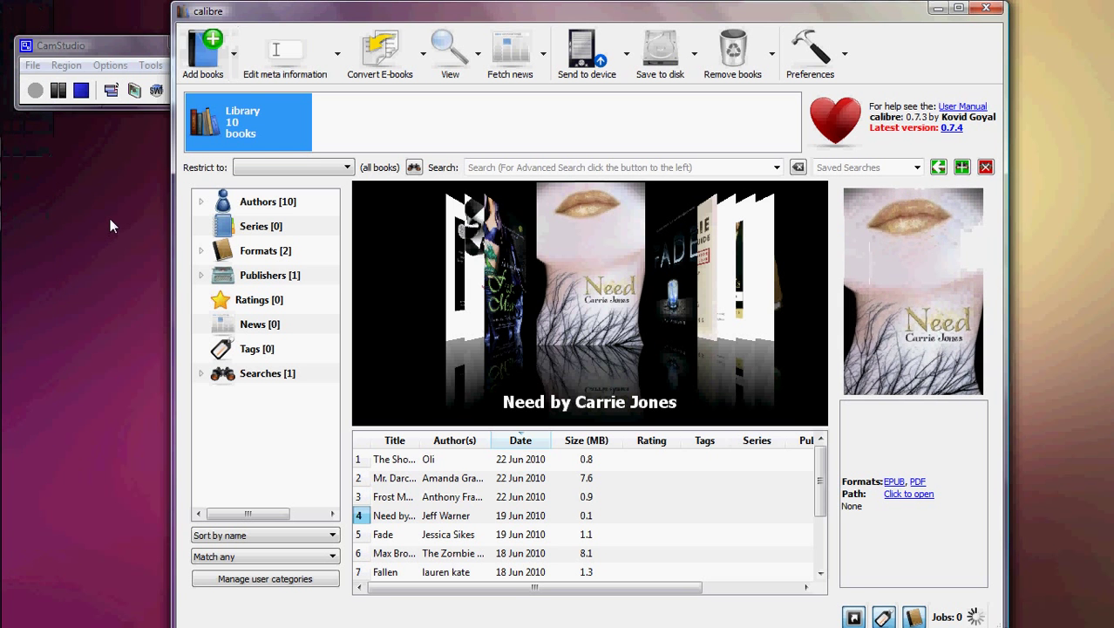
- View the ebook files available for adding to the library, and cancel the selection
left_click(214, 68)
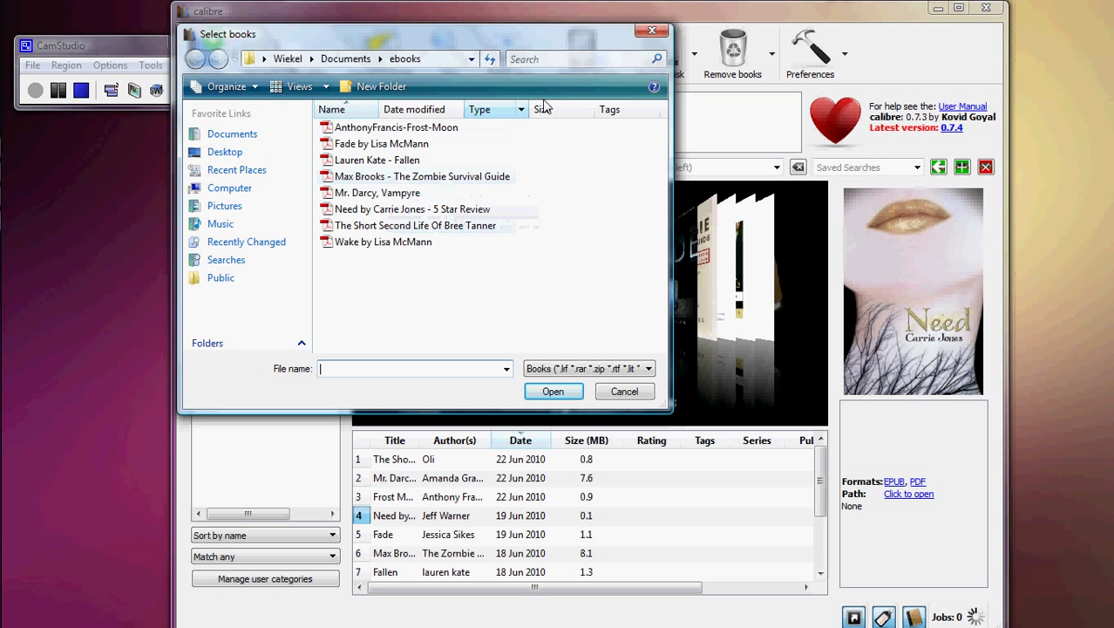
left_click(627, 391)
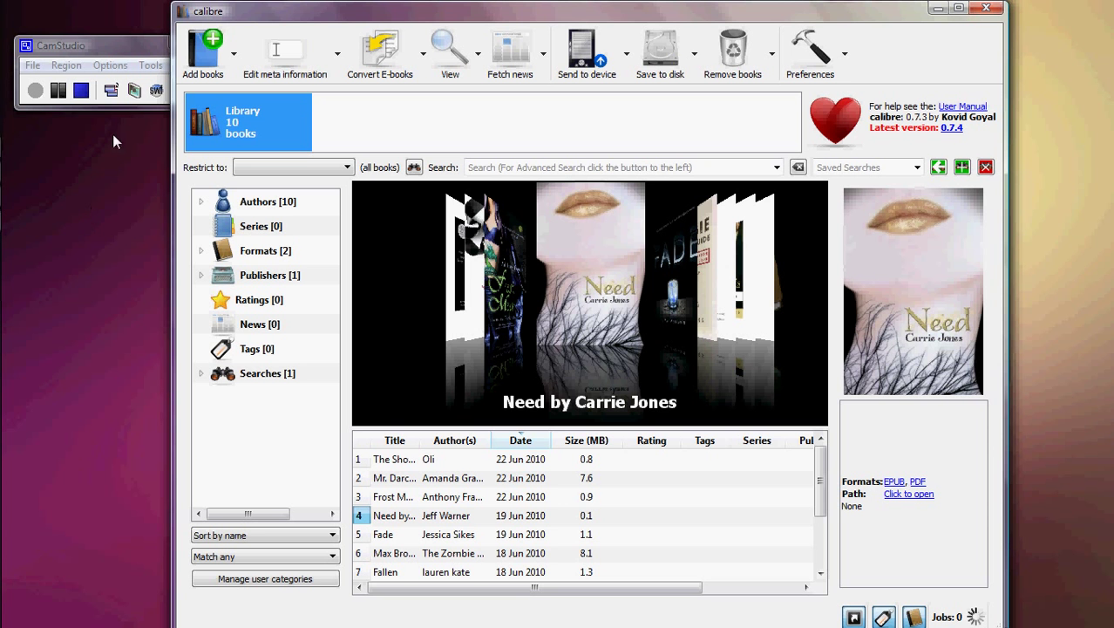
- Select the book Need in the library list and open its conversion settings
left_click(512, 326)
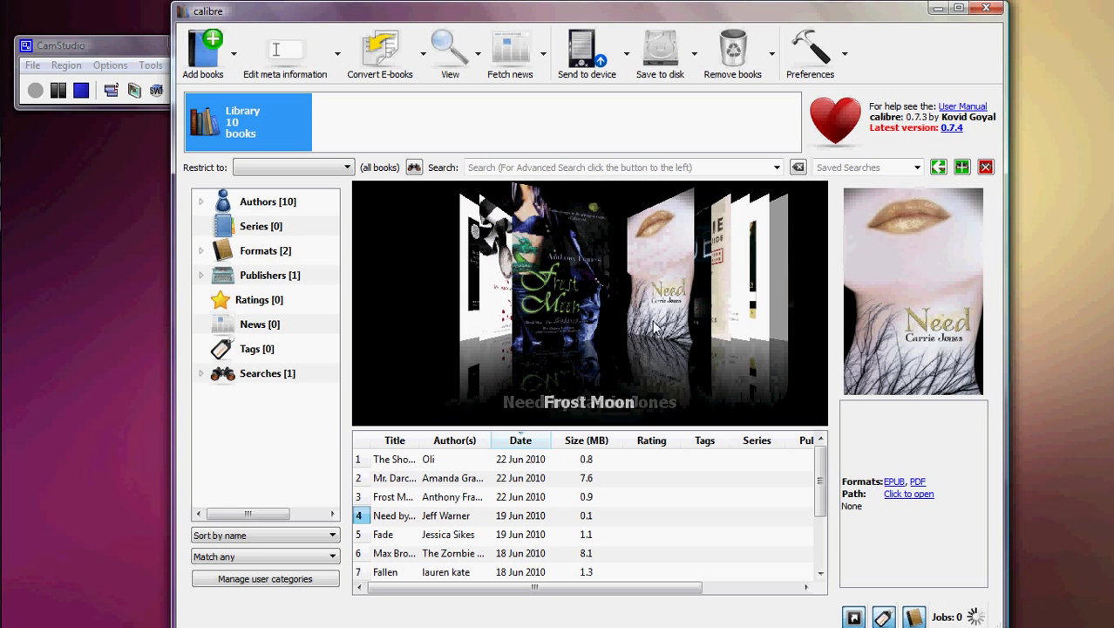
left_click(667, 307)
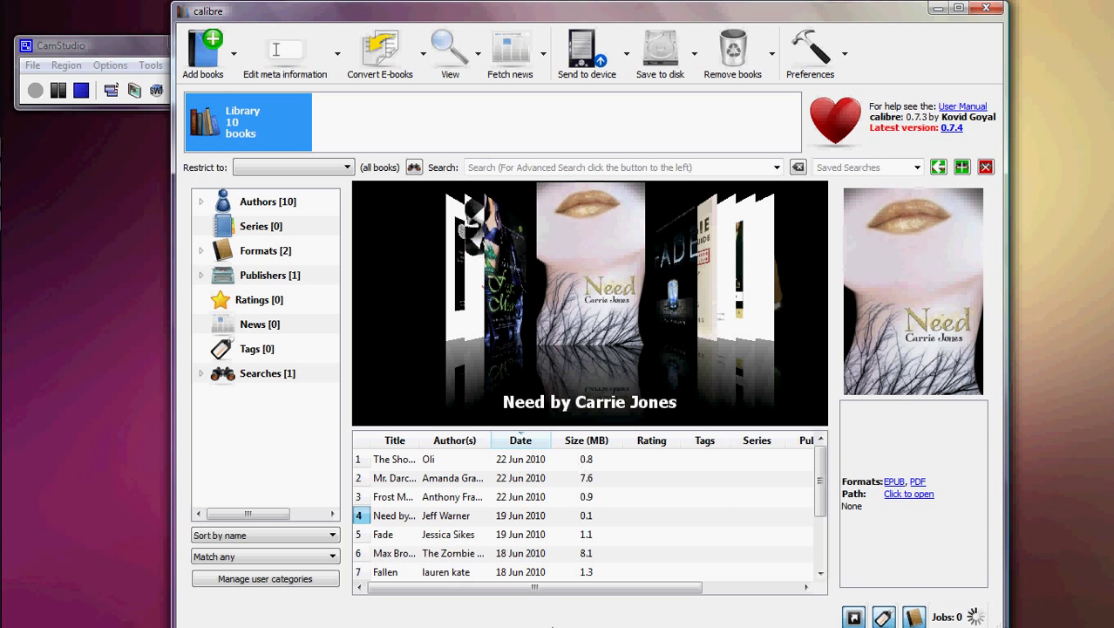
left_click(436, 518)
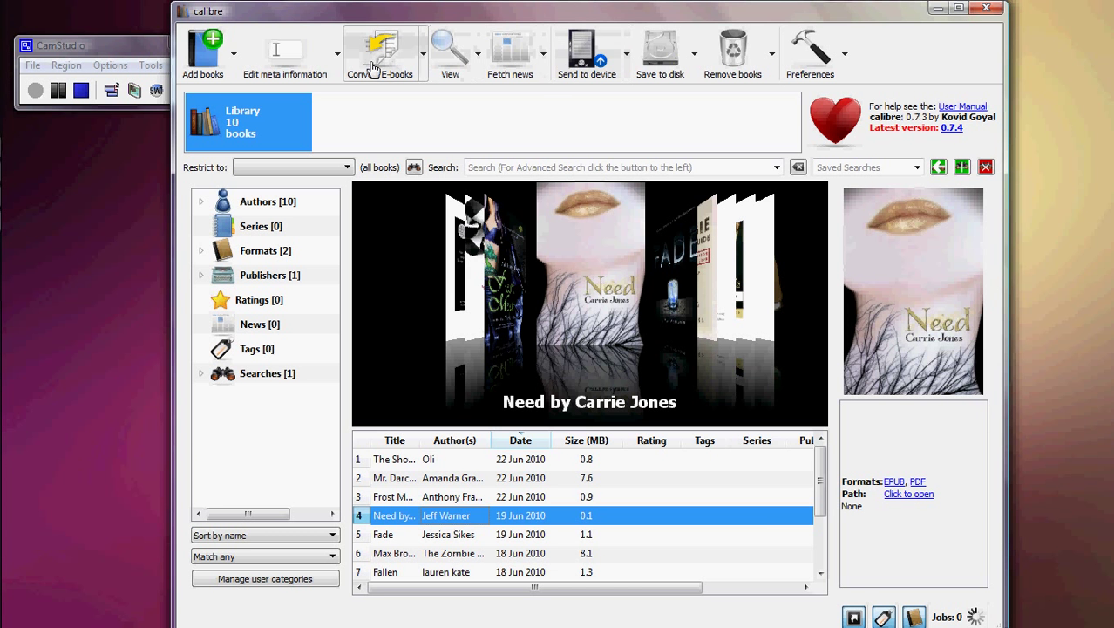
left_click(408, 76)
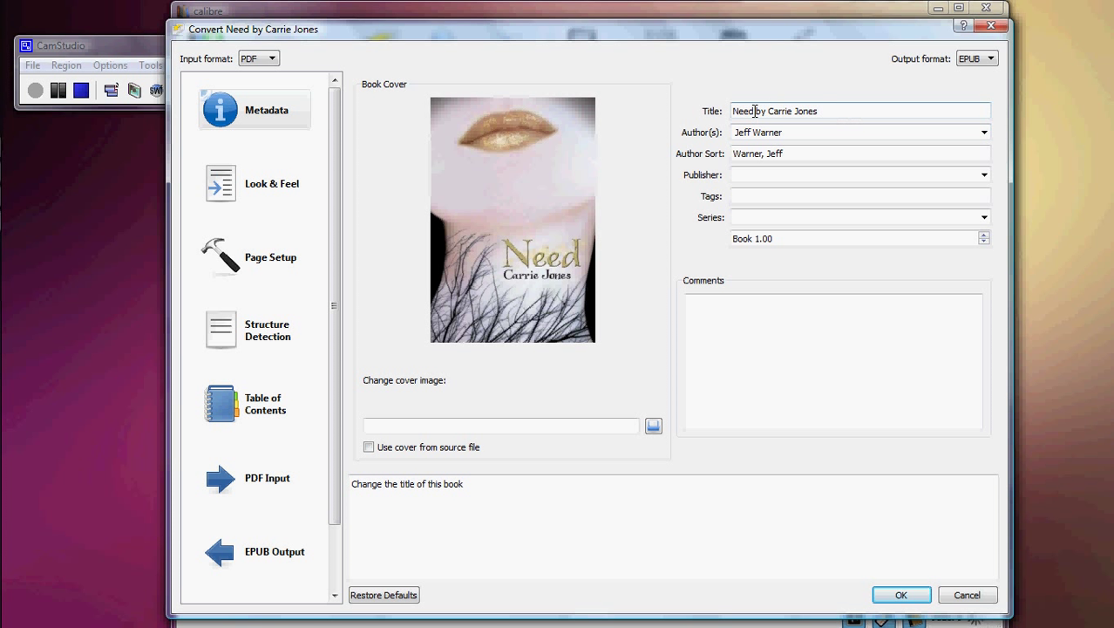
- Look through the Metadata, Look & Feel, Page Setup and Structure Detection settings and accept the PDF to EPUB conversion
left_click_drag(755, 111, 868, 121)
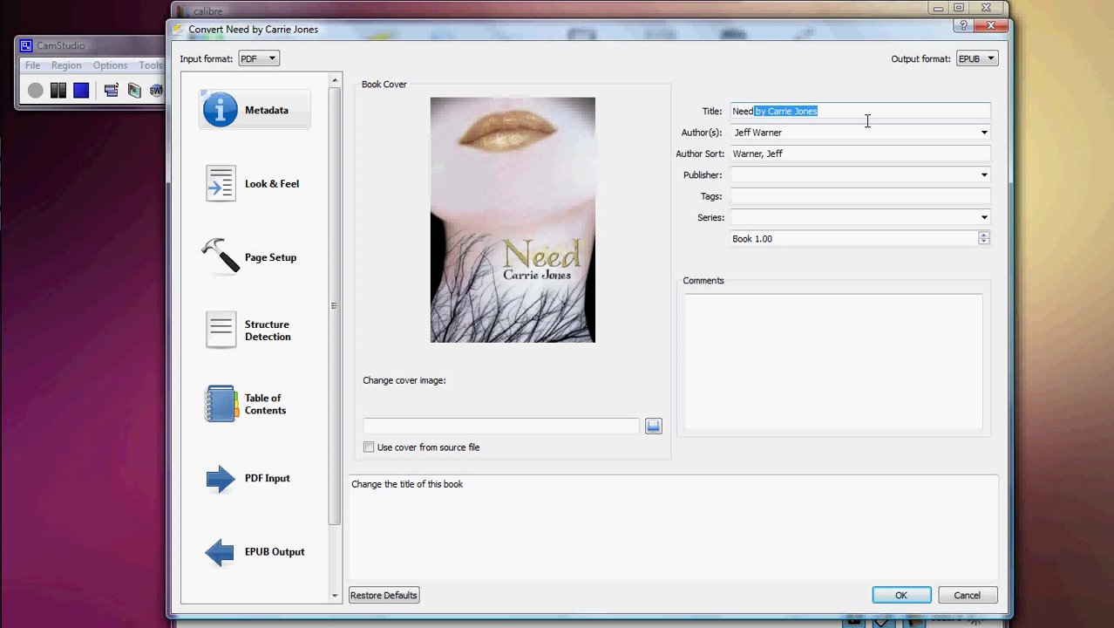
left_click(867, 114)
left_click(802, 175)
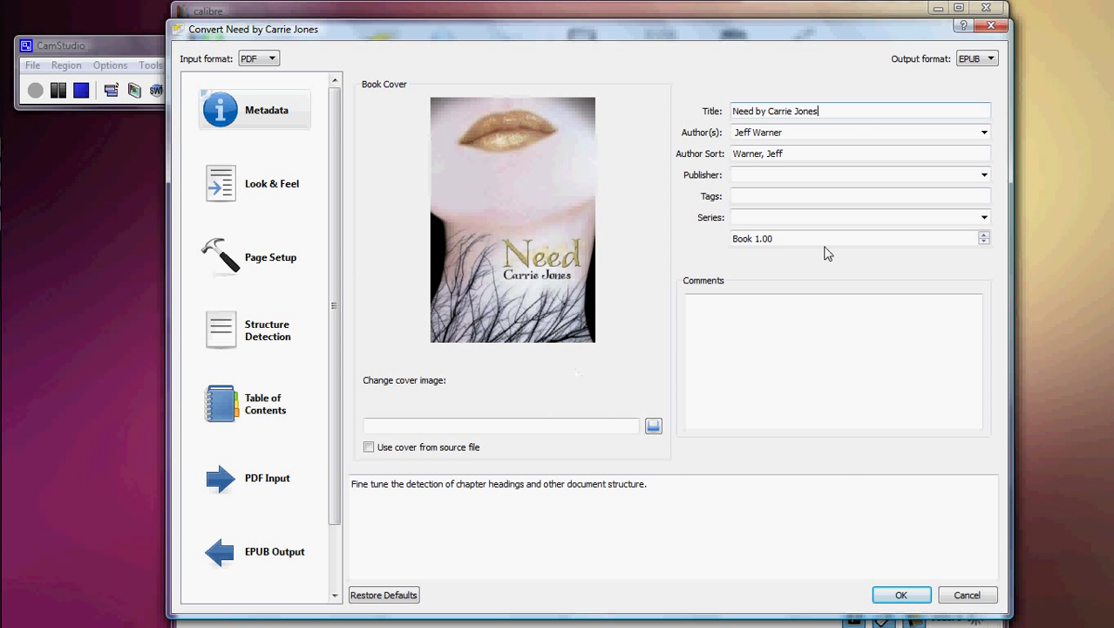
left_click(254, 185)
left_click(249, 258)
left_click(251, 342)
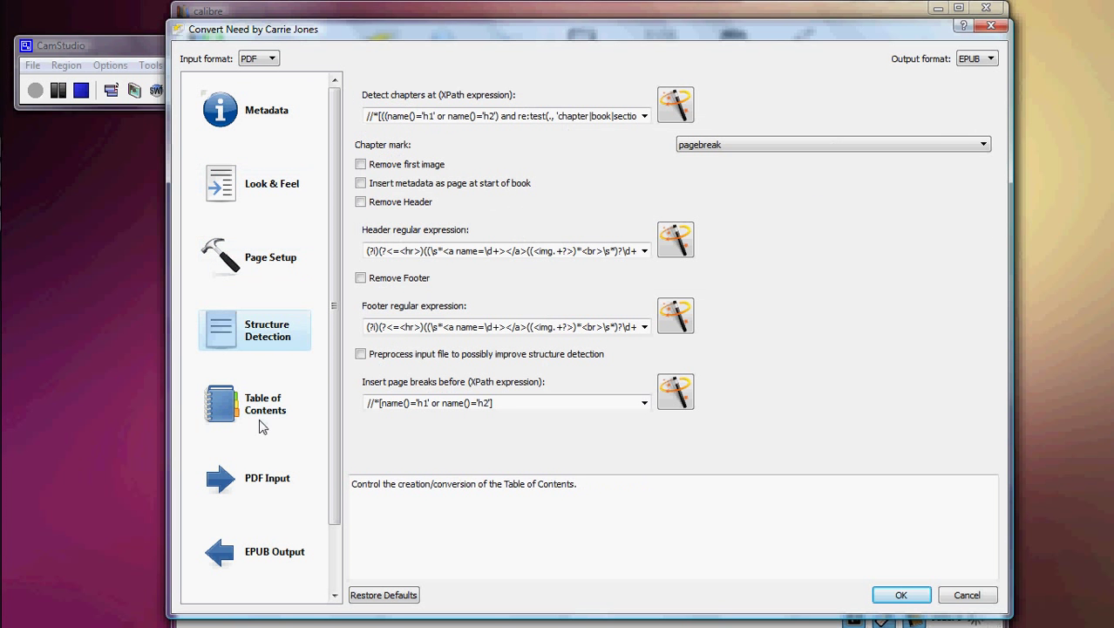
left_click(901, 596)
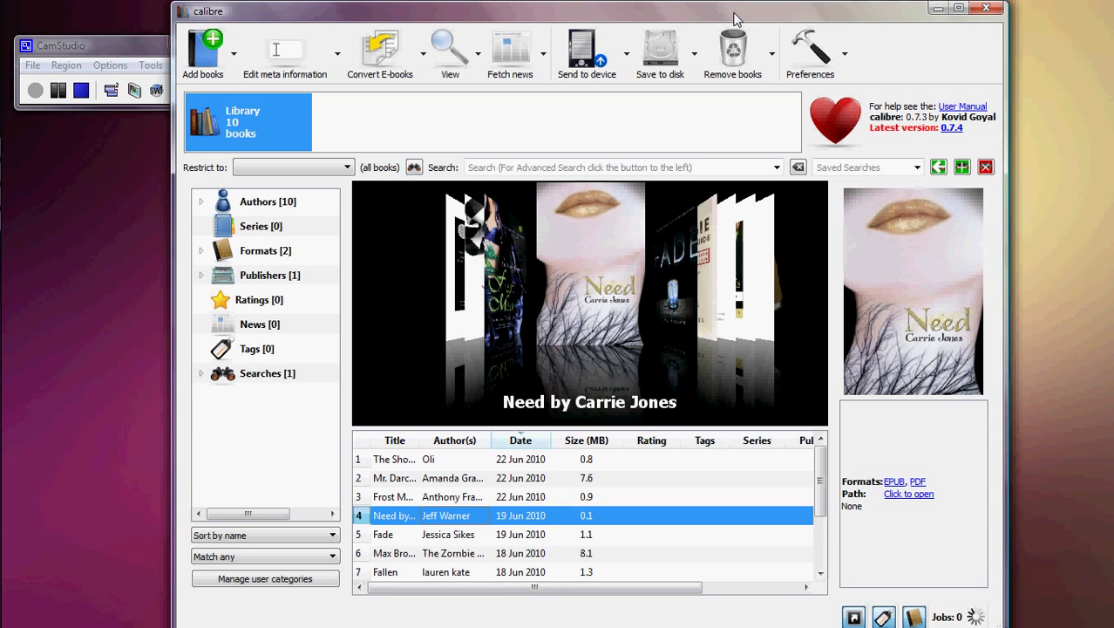
- Reposition the calibre window, examine the Content Server login and server settings in the preferences, and close the preferences
left_click_drag(733, 17, 690, 6)
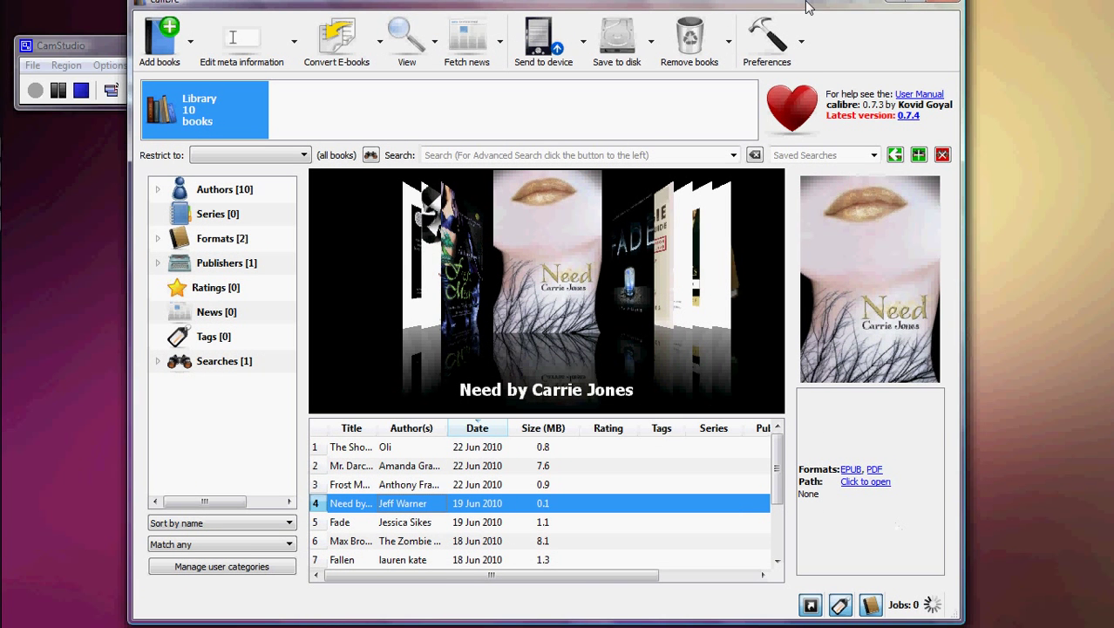
left_click_drag(828, 8, 840, 34)
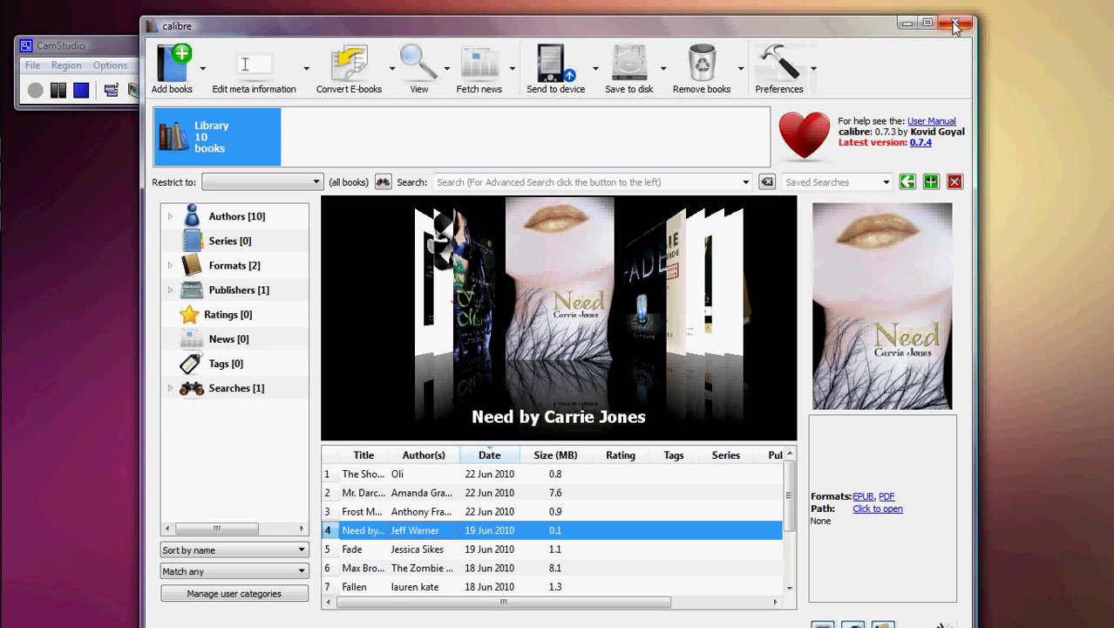
left_click(799, 77)
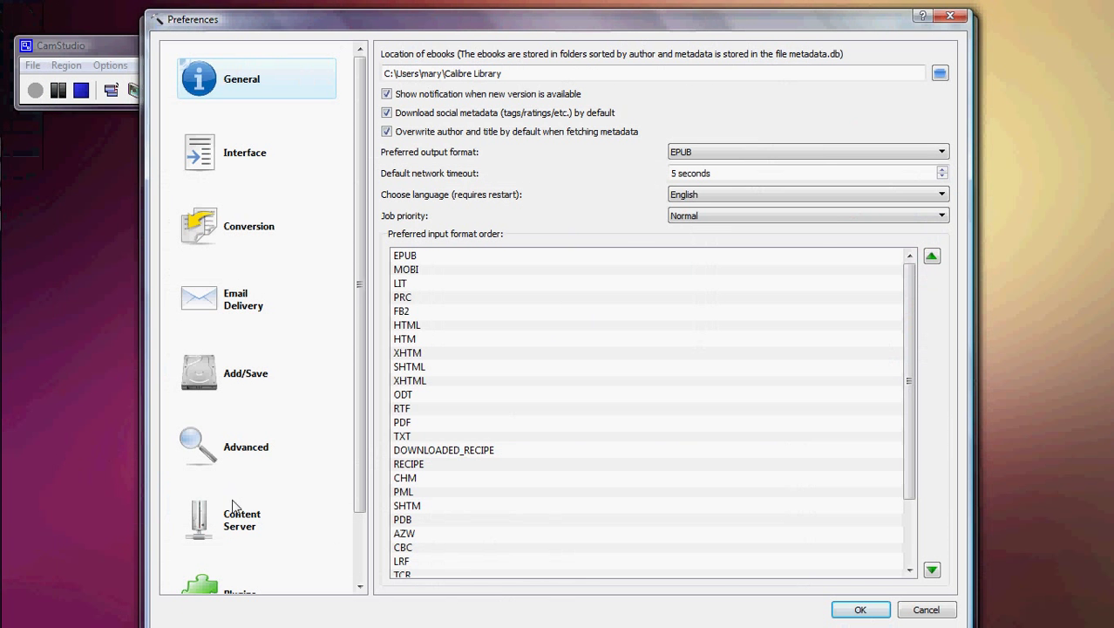
left_click(236, 532)
left_click_drag(562, 110, 455, 116)
left_click_drag(597, 123, 292, 113)
left_click(679, 272)
left_click(485, 232)
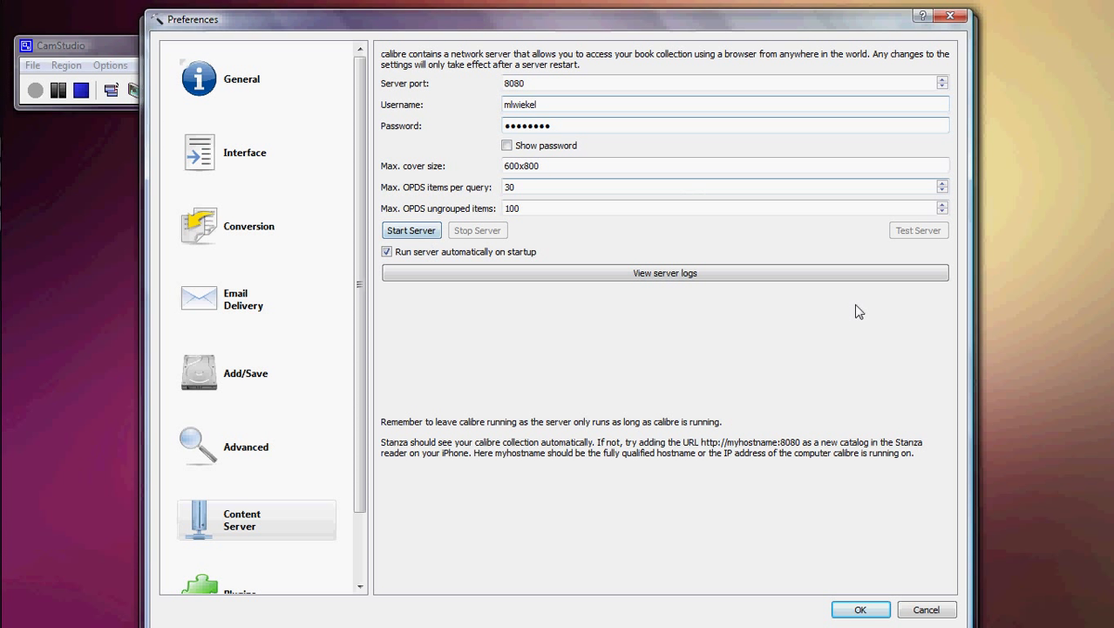
left_click(948, 17)
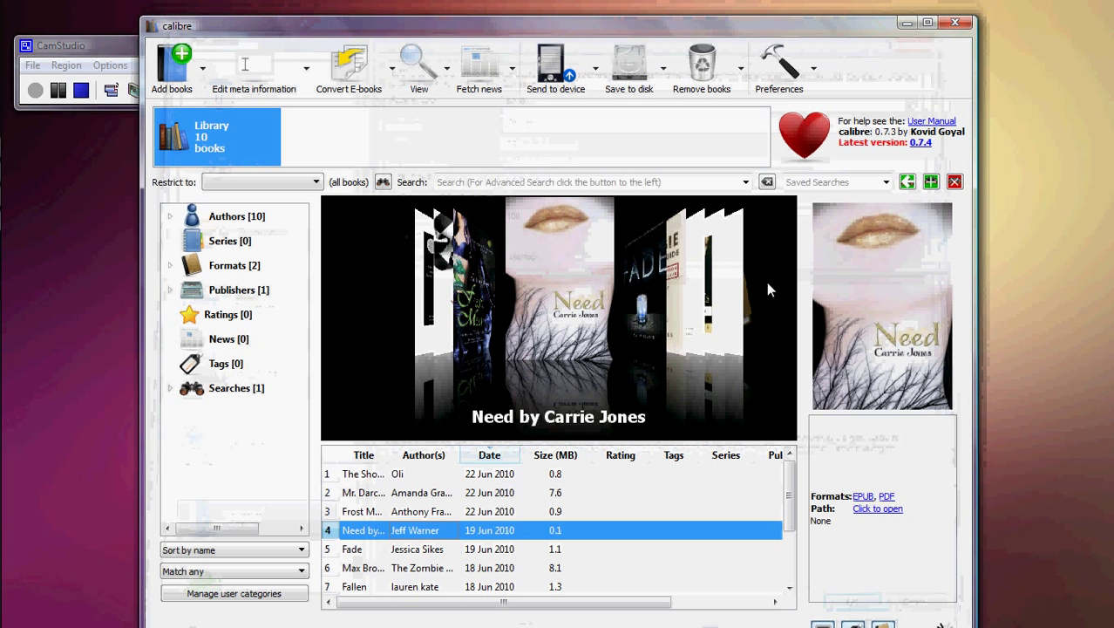
- Minimise calibre, inspect the Calibre Library folder inside the personal user folder, and close the folder window
left_click(906, 23)
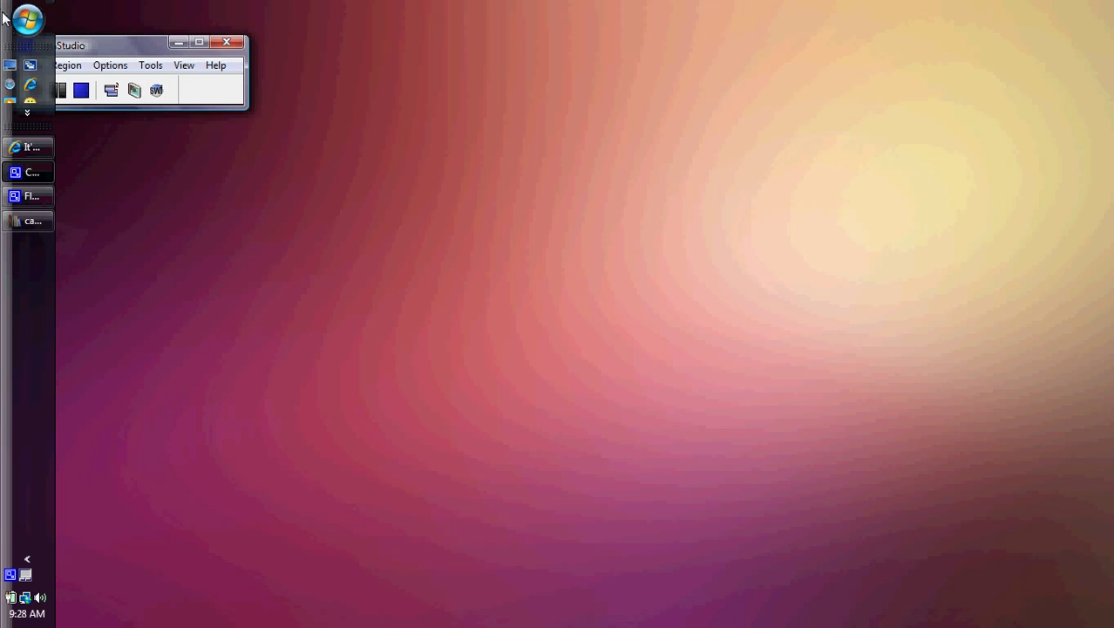
left_click(16, 25)
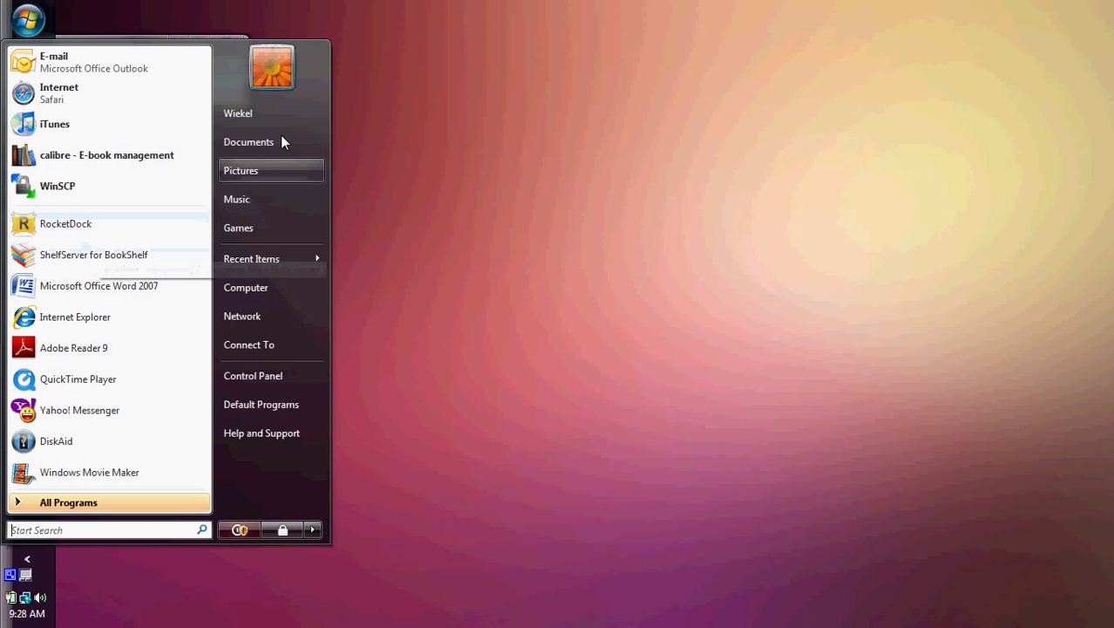
left_click(275, 107)
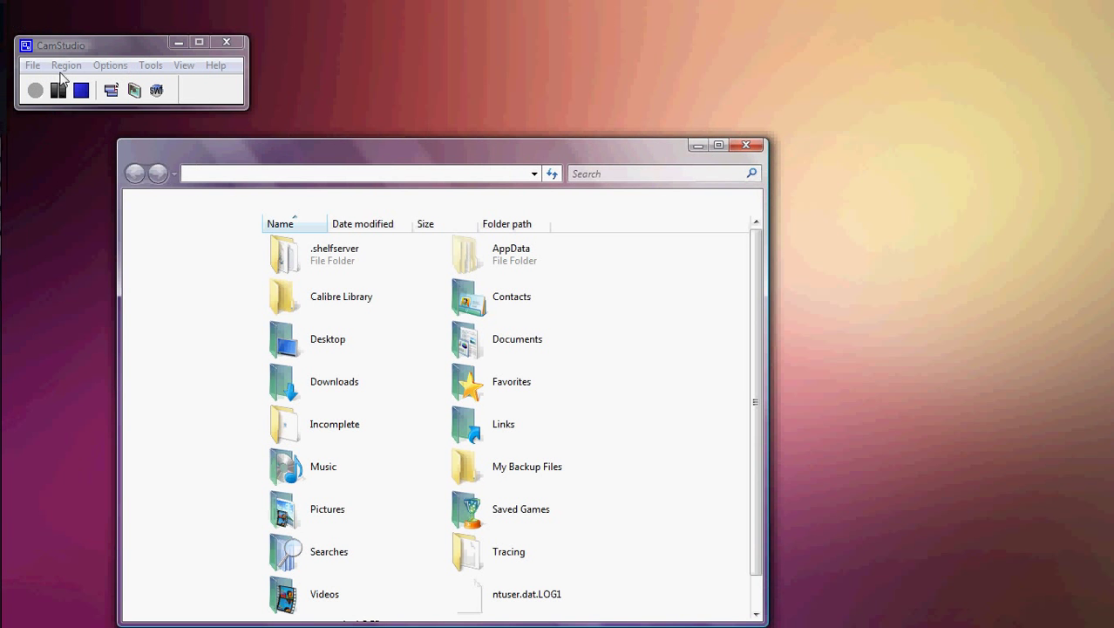
double_click(340, 299)
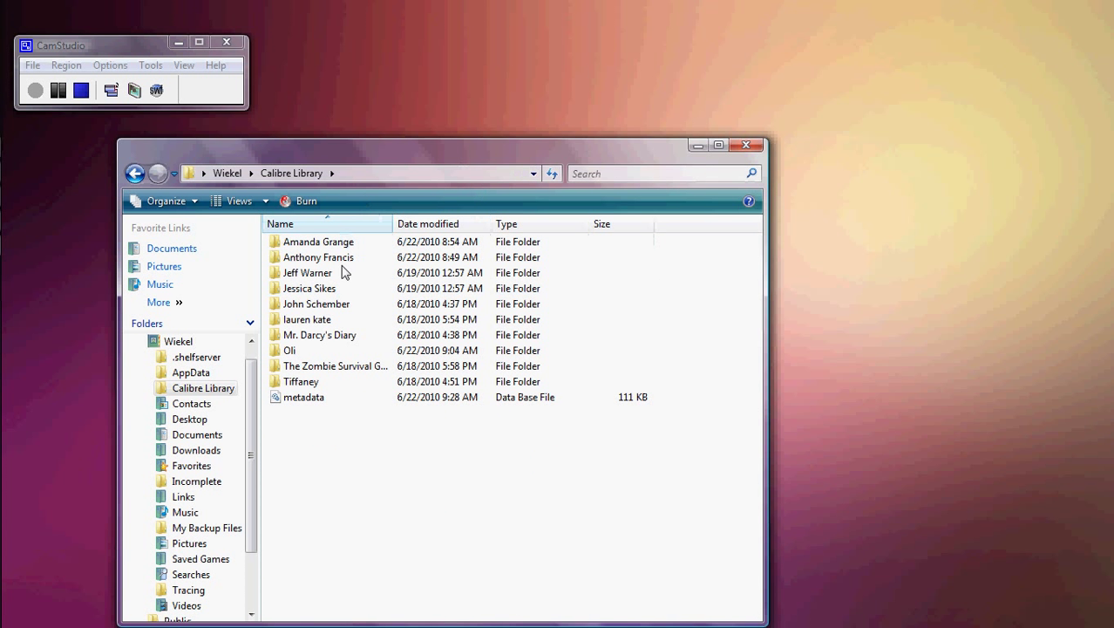
left_click(750, 145)
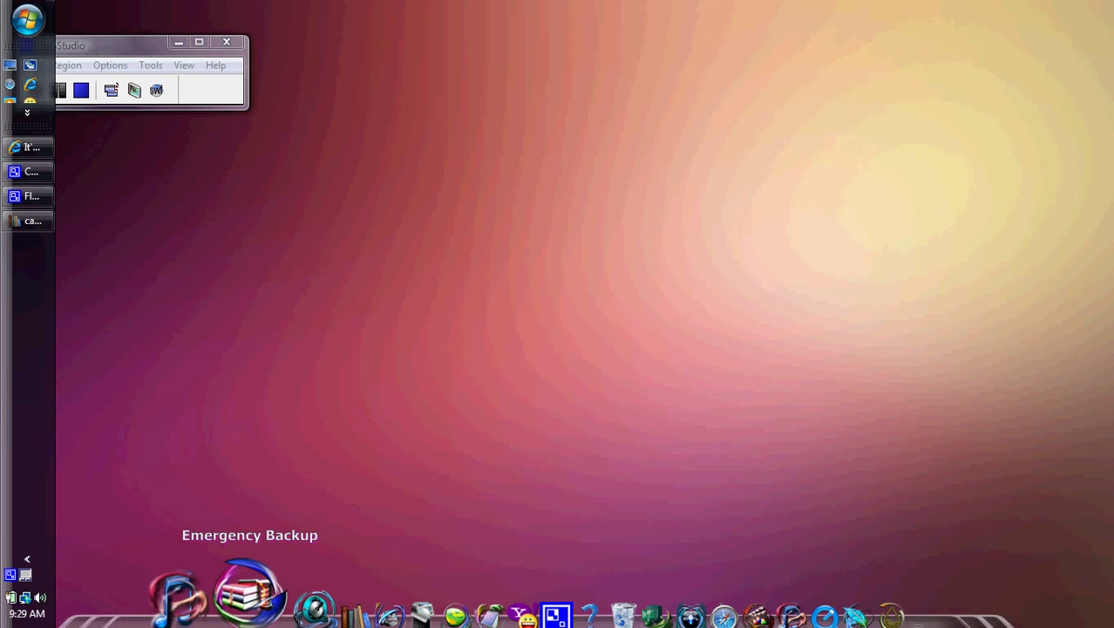
- Launch iTunes, minimise the recorder window and show the Books library, switching briefly to the Authors view
left_click(27, 20)
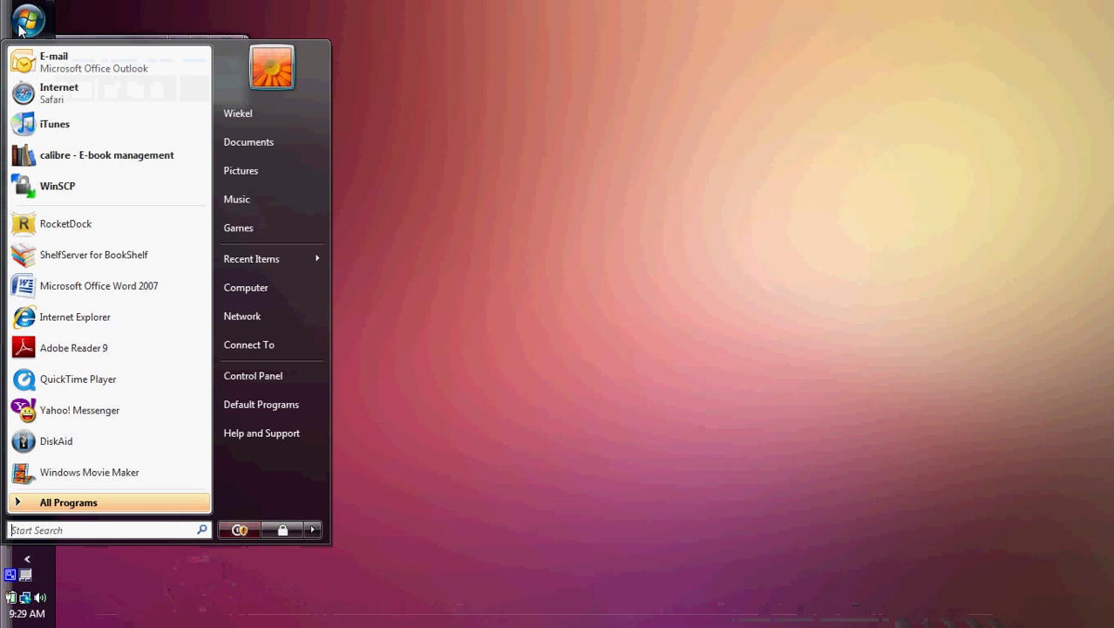
left_click(103, 136)
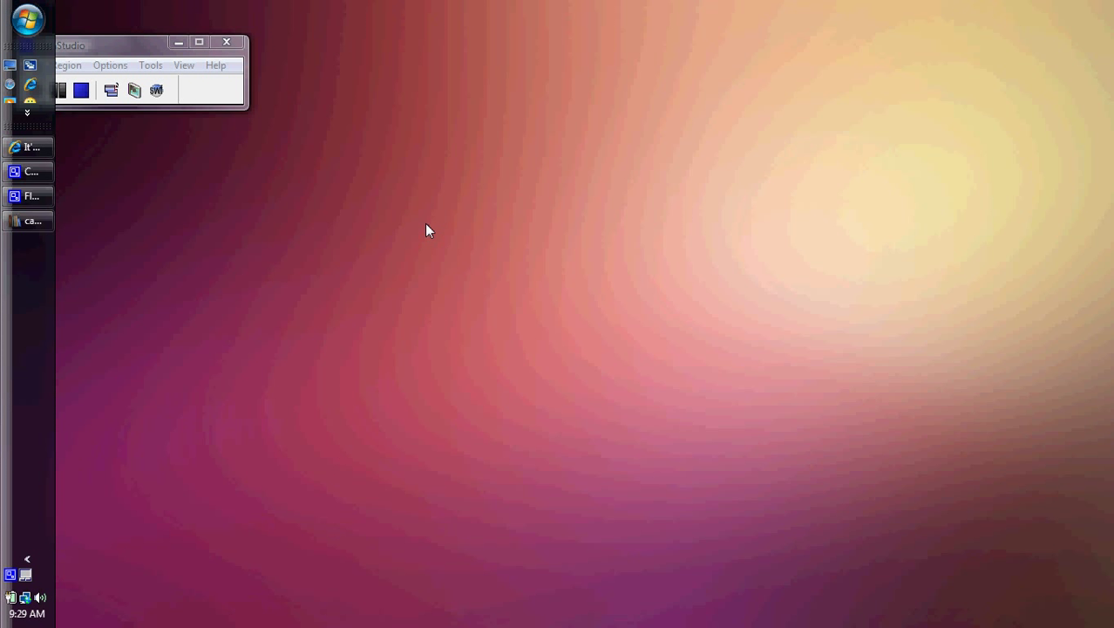
left_click(179, 42)
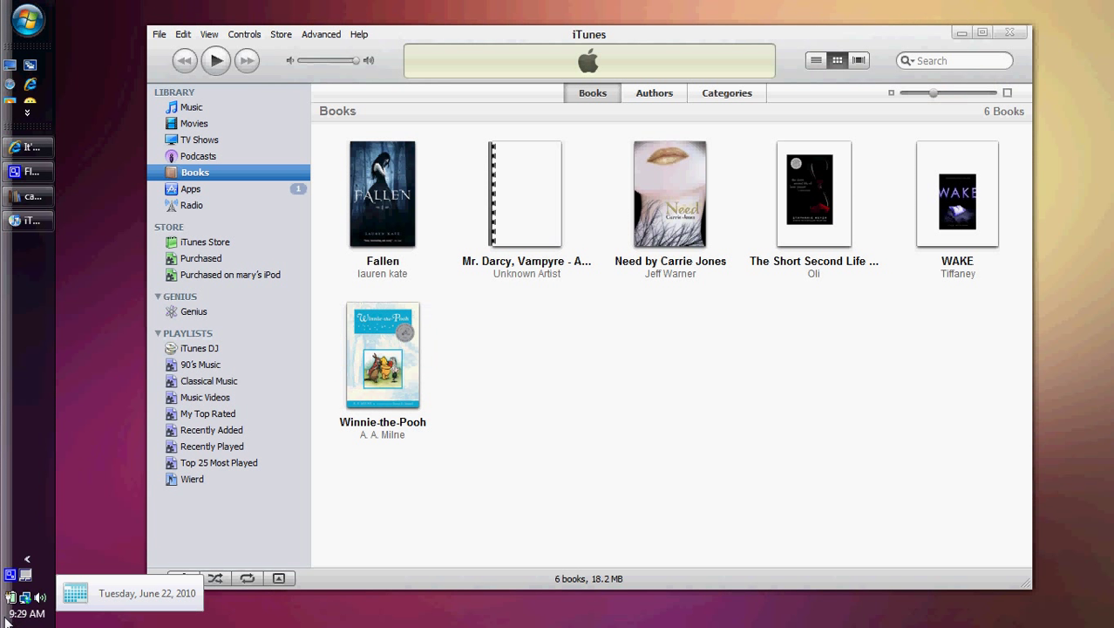
left_click(243, 174)
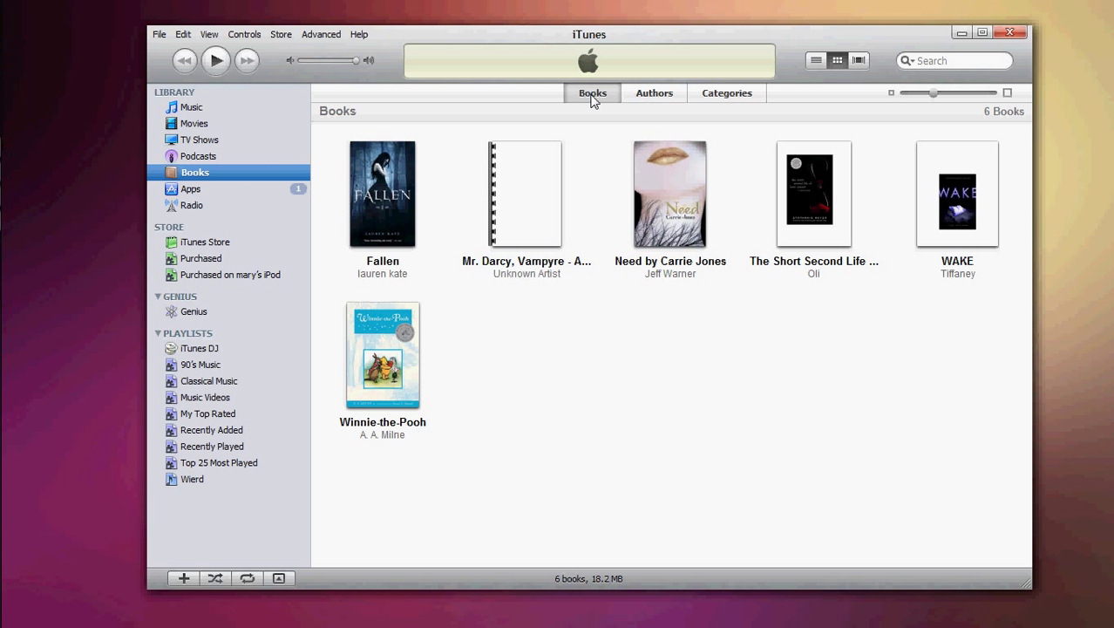
left_click(646, 91)
left_click(600, 96)
- Start adding a file to the iTunes library and browse to the Calibre Library folder in the user folder
left_click(160, 34)
left_click(218, 166)
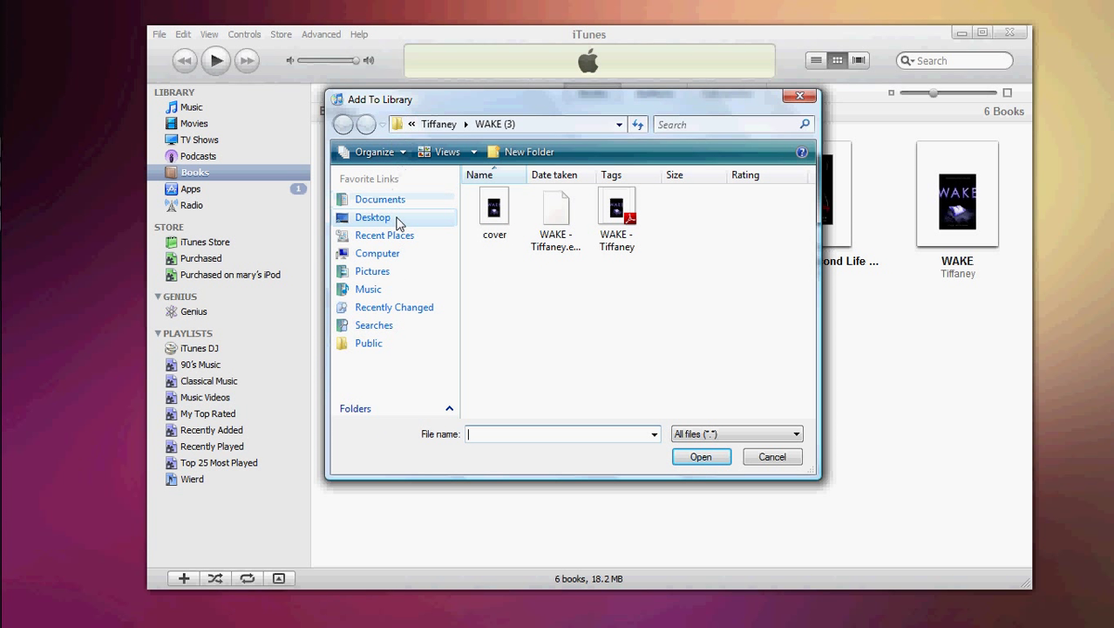
left_click(412, 124)
left_click(440, 161)
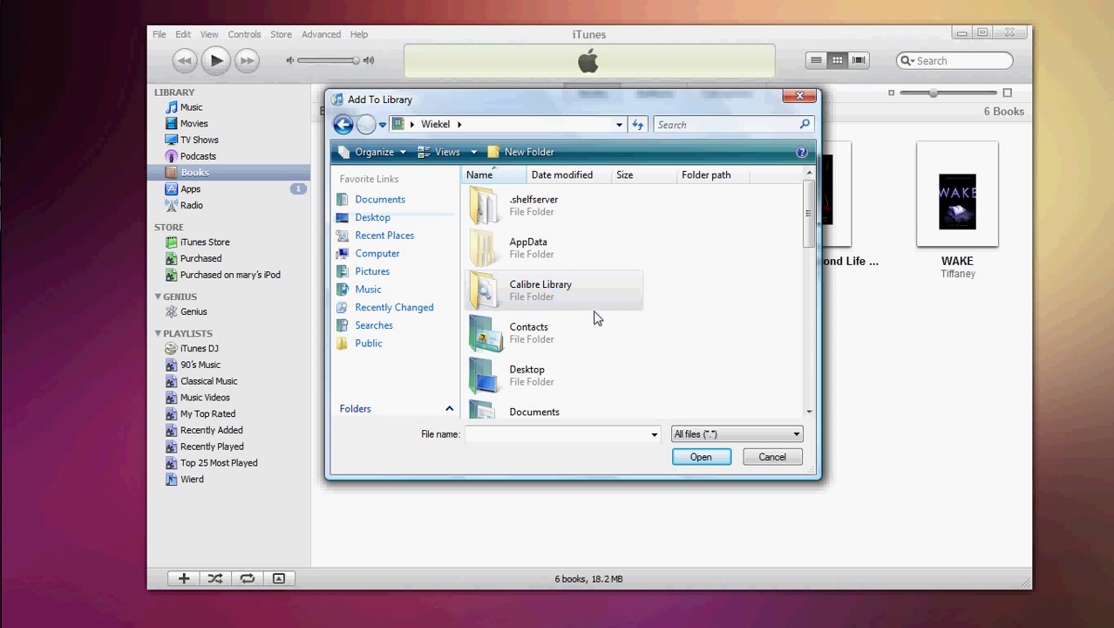
double_click(549, 303)
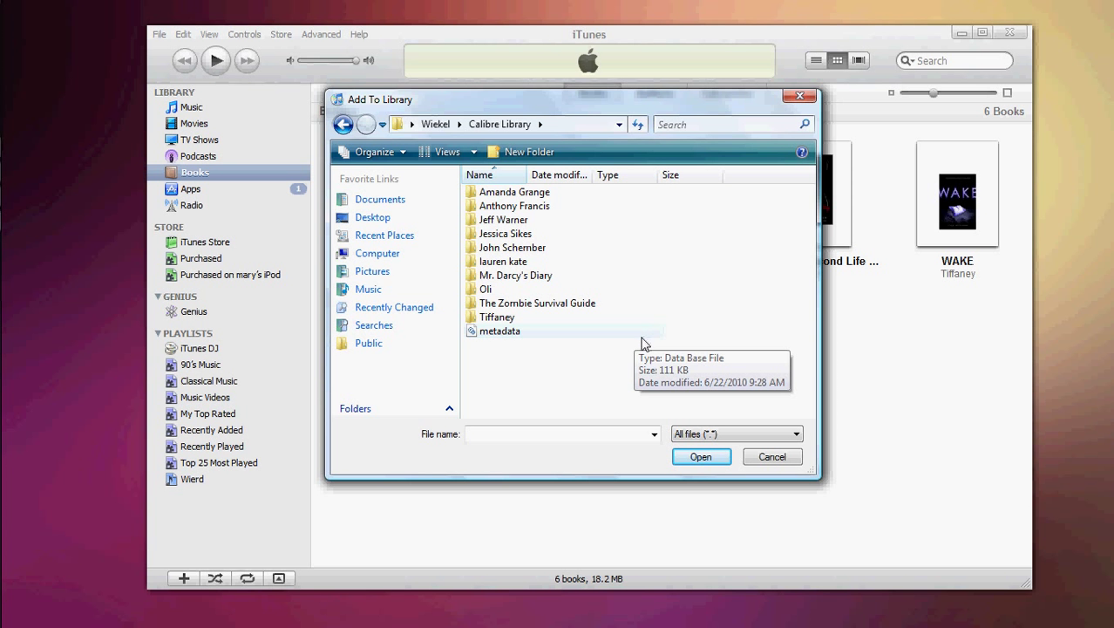
- Add the Frost Moon EPUB file from its author's folder in the Calibre Library to the iTunes library
left_click_drag(578, 105, 729, 318)
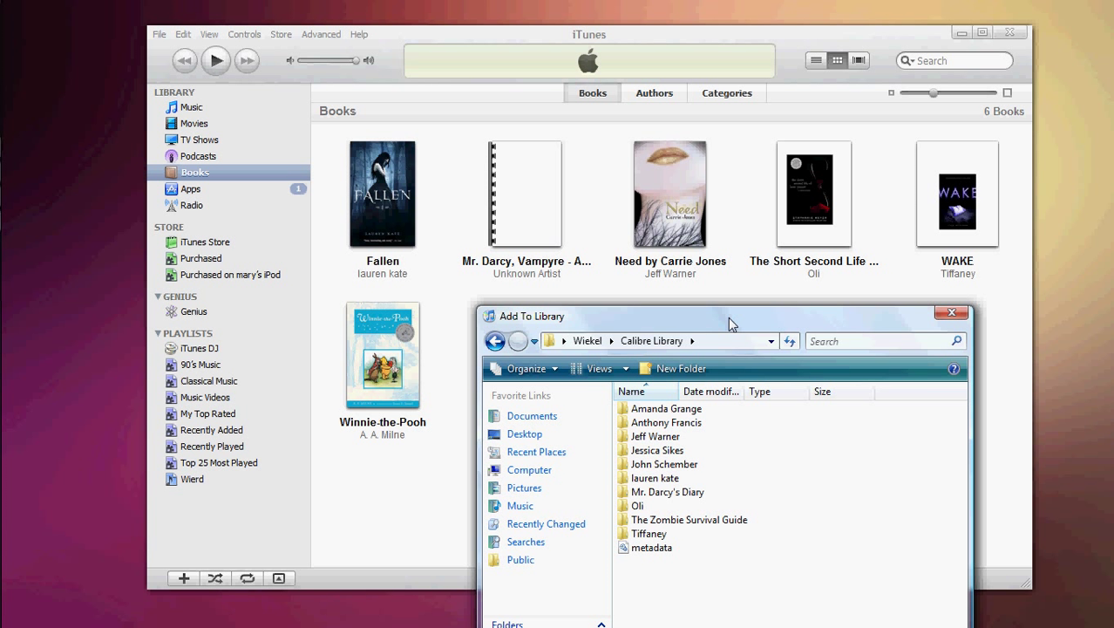
left_click_drag(728, 316, 726, 315)
double_click(664, 423)
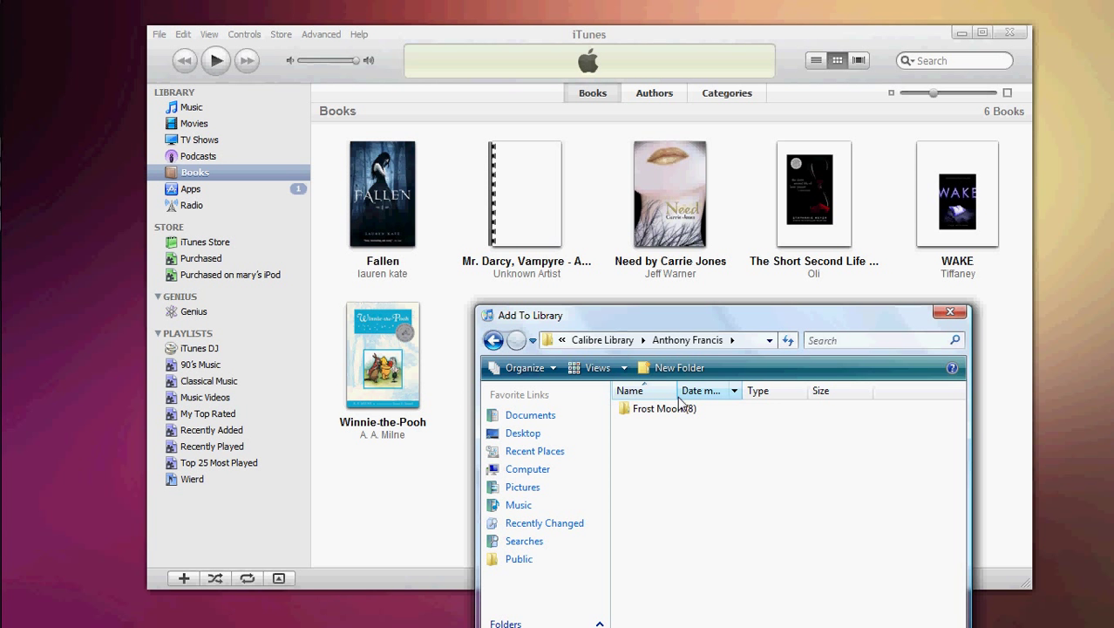
left_click_drag(743, 319, 721, 284)
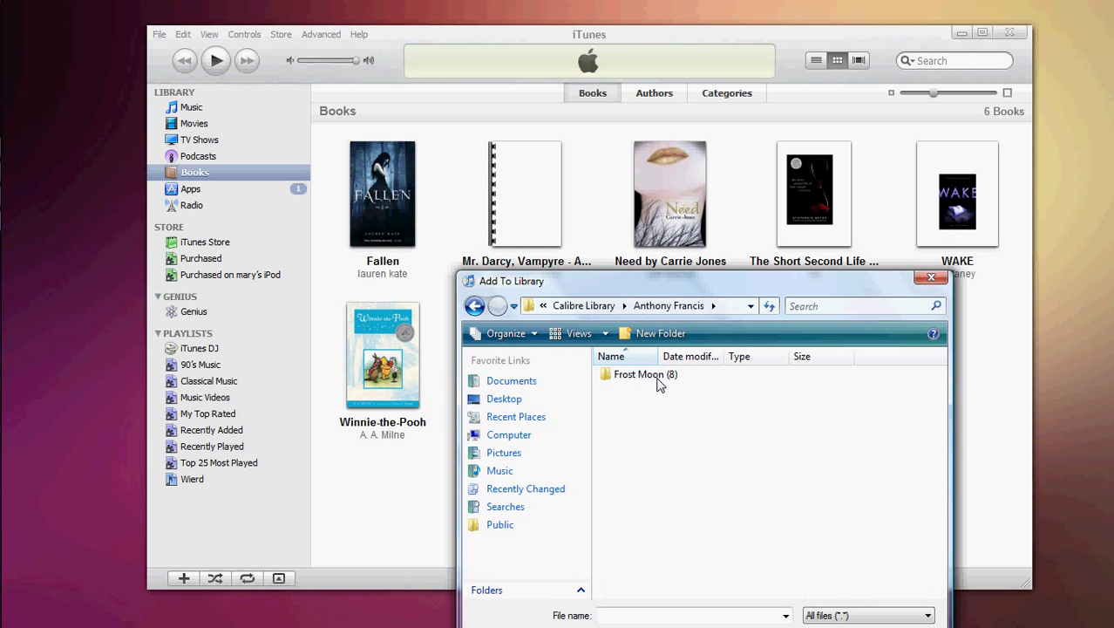
double_click(660, 377)
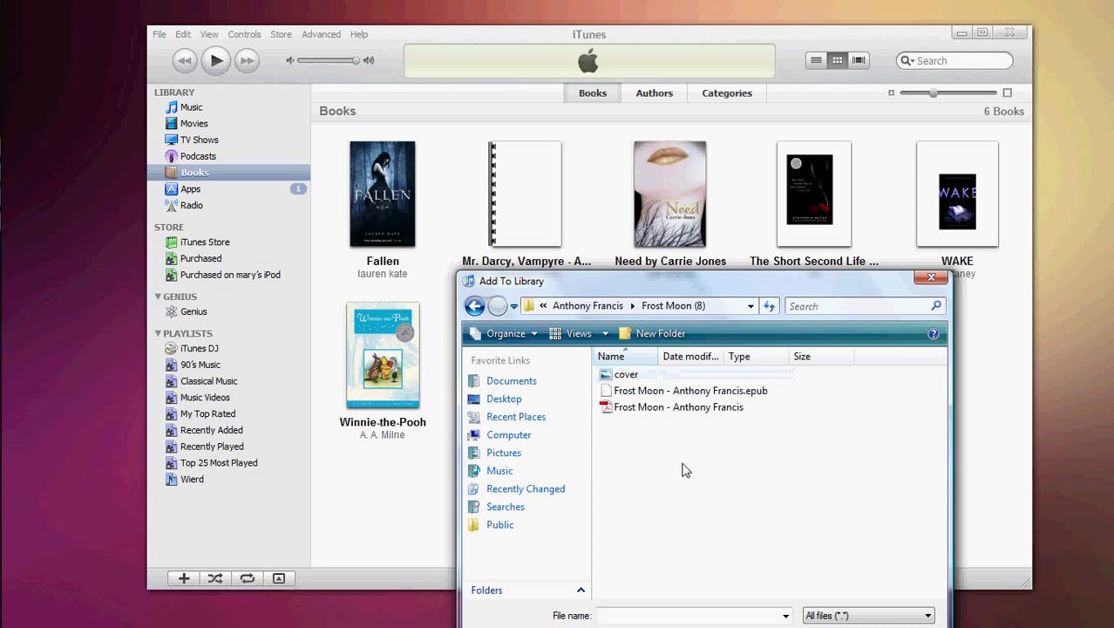
double_click(728, 394)
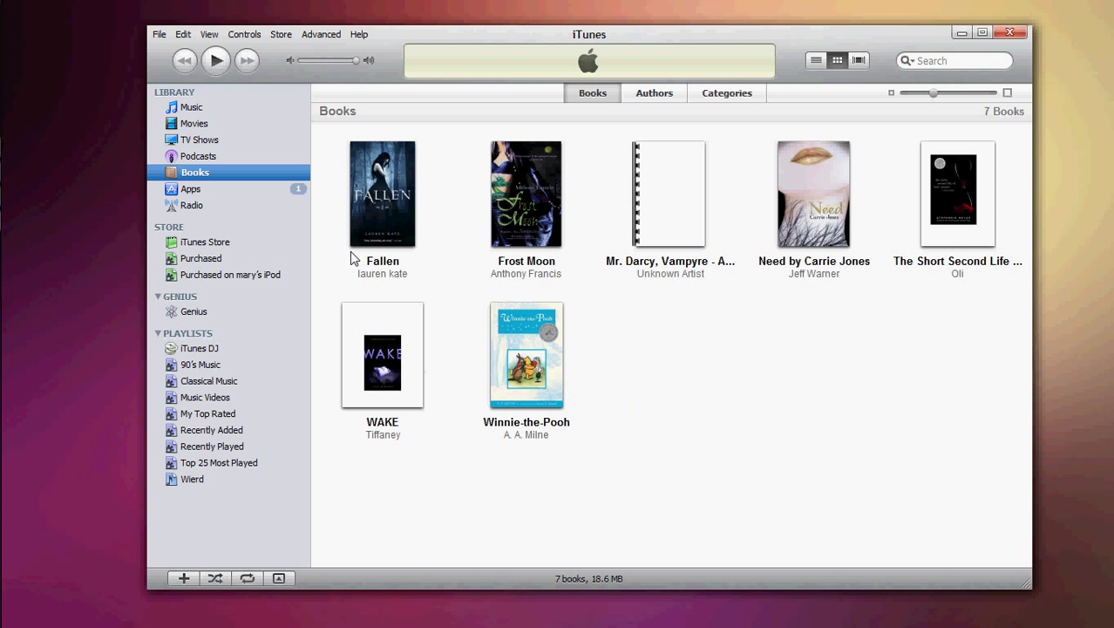
- Examine the Frost Moon book's information and the file browser for adding artwork, and cancel both dialogs
right_click(527, 234)
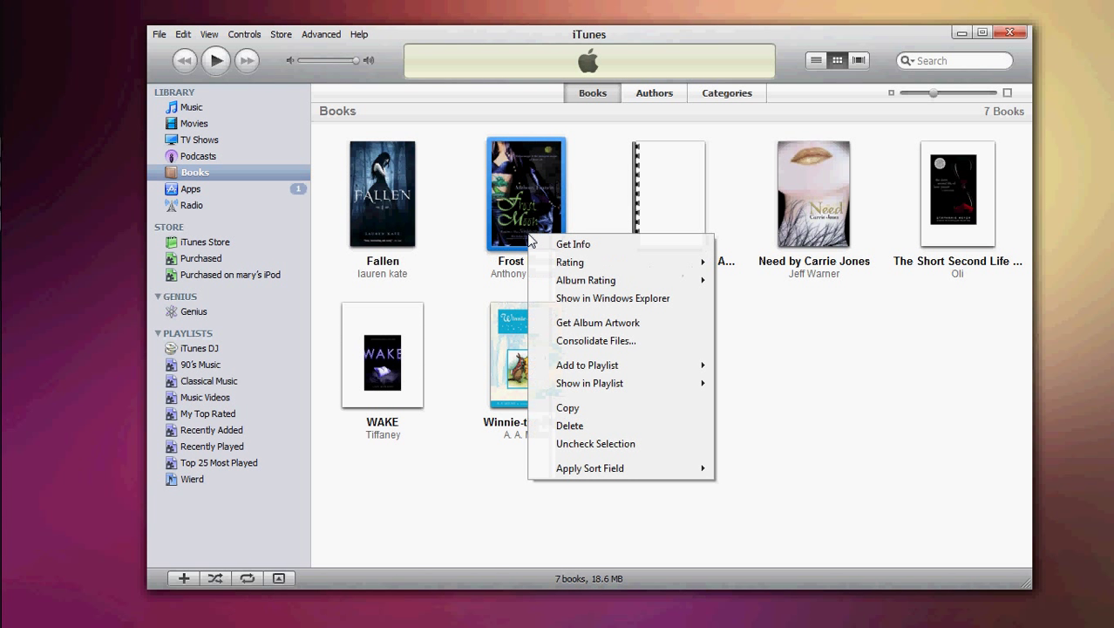
left_click(614, 245)
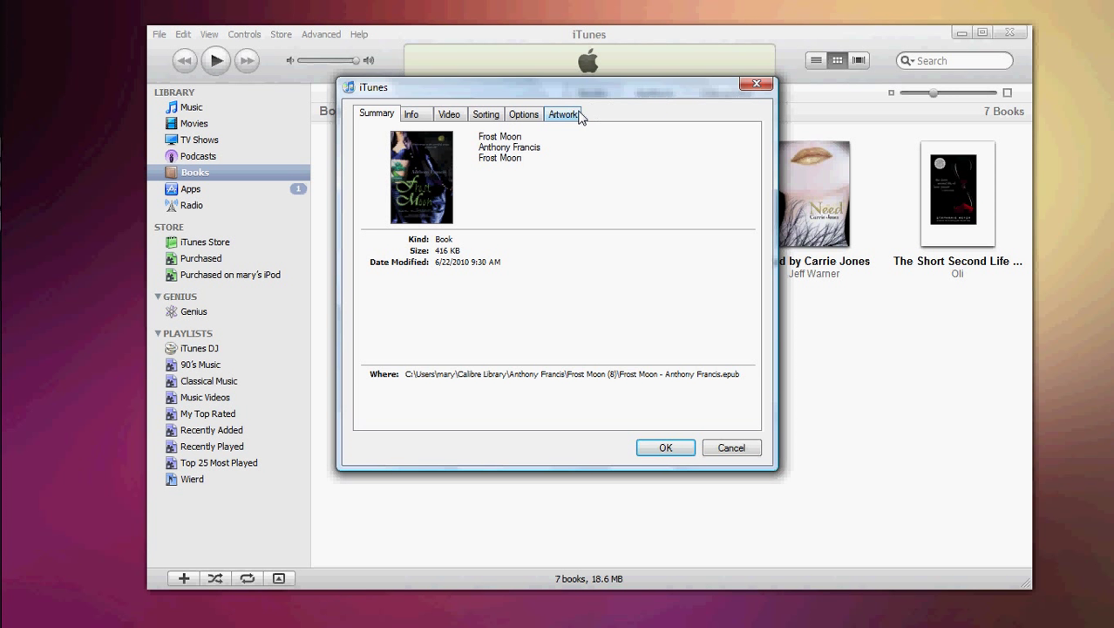
left_click(575, 116)
left_click(431, 357)
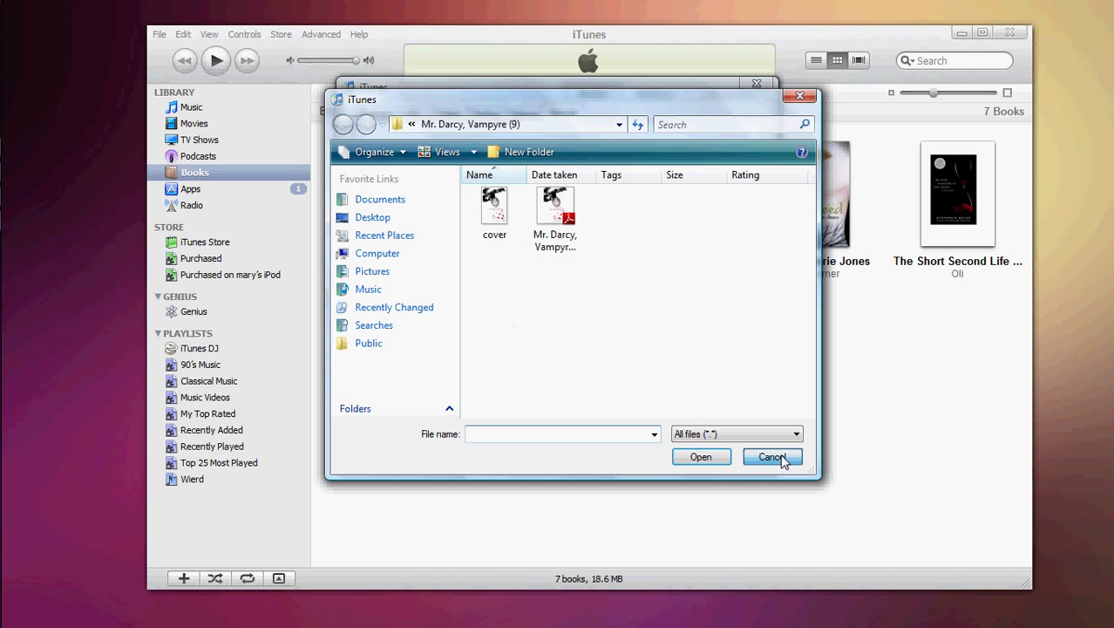
left_click(772, 457)
left_click(737, 450)
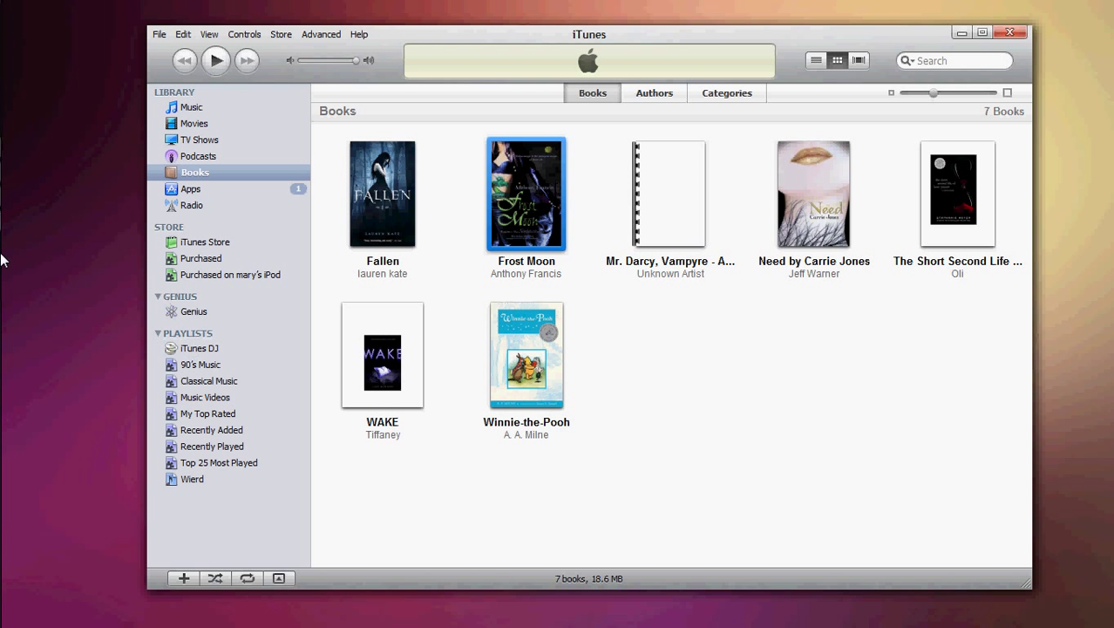
- Close the AutoPlay window for the connected iPhone and cancel its running sync from the device summary
mouse_move(3, 259)
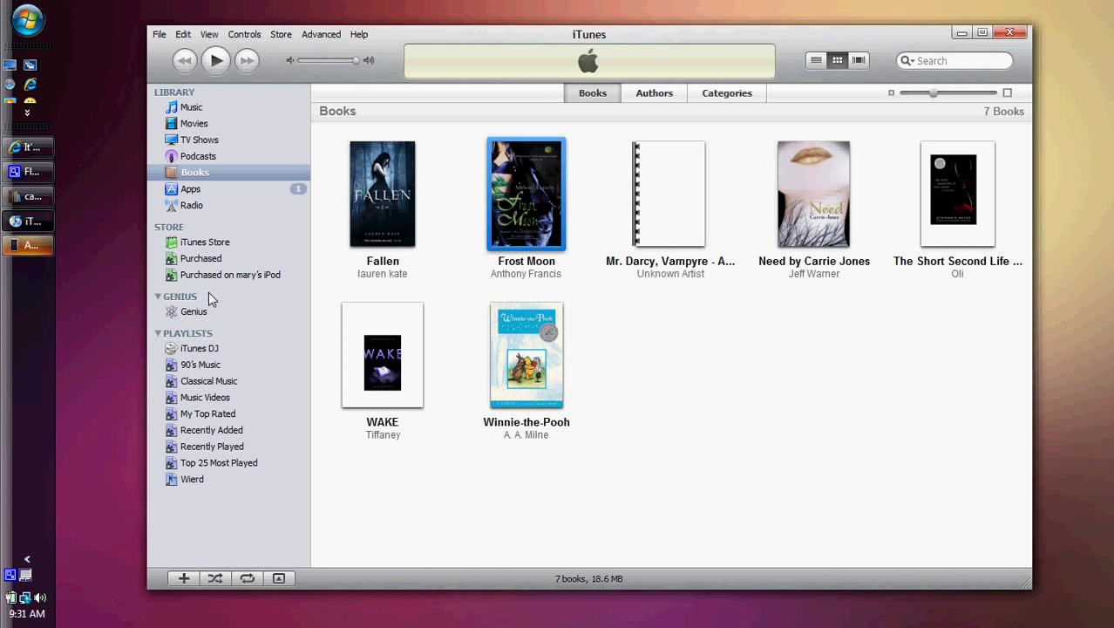
left_click(32, 245)
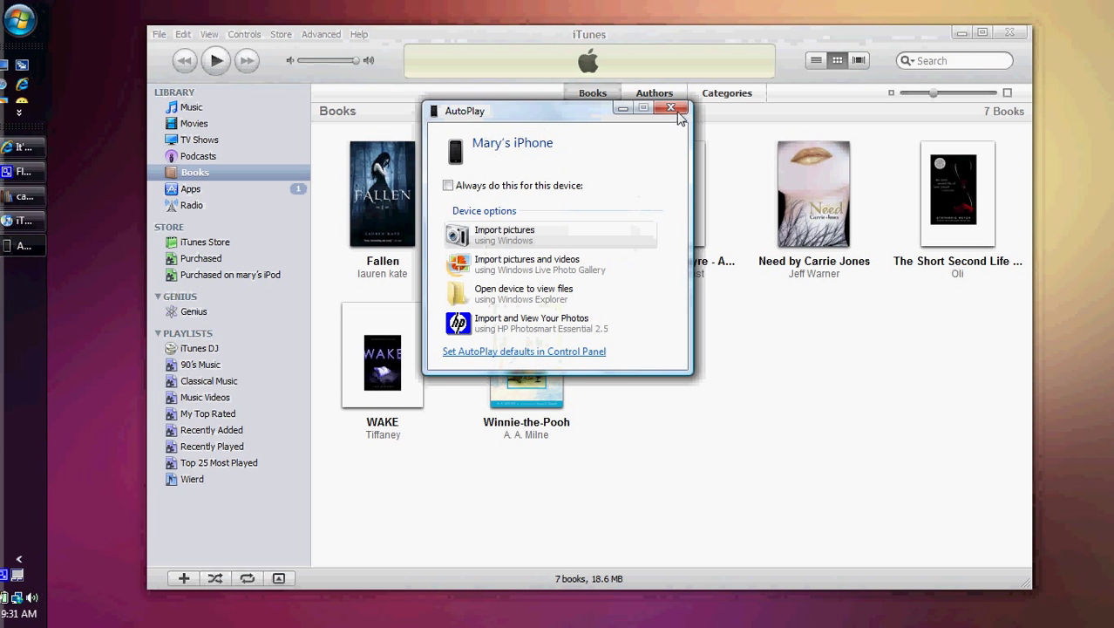
left_click(667, 111)
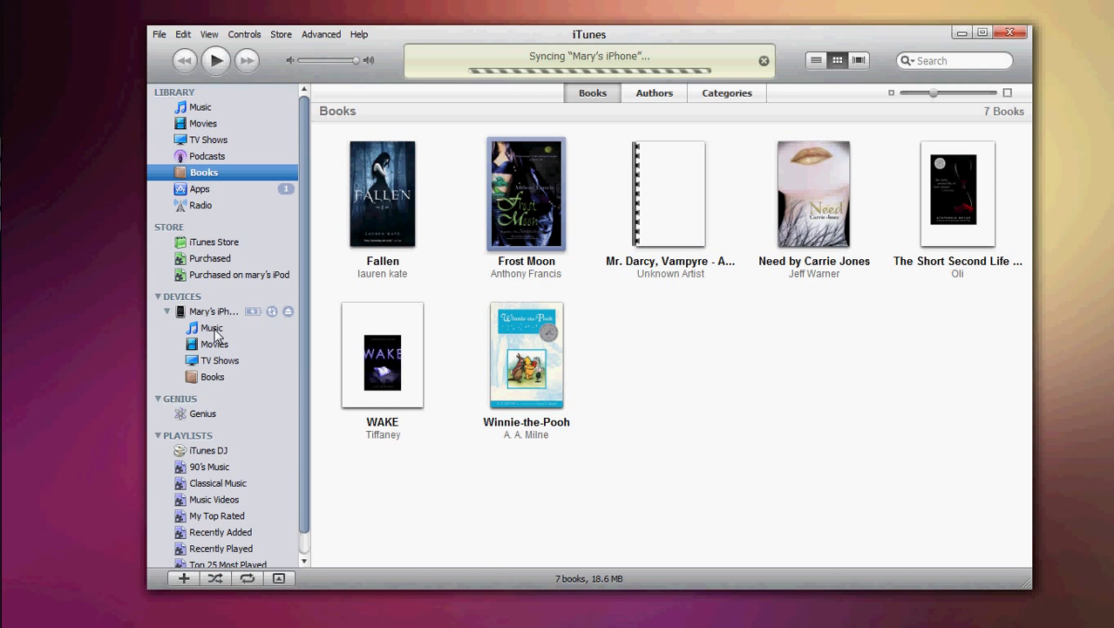
left_click(210, 312)
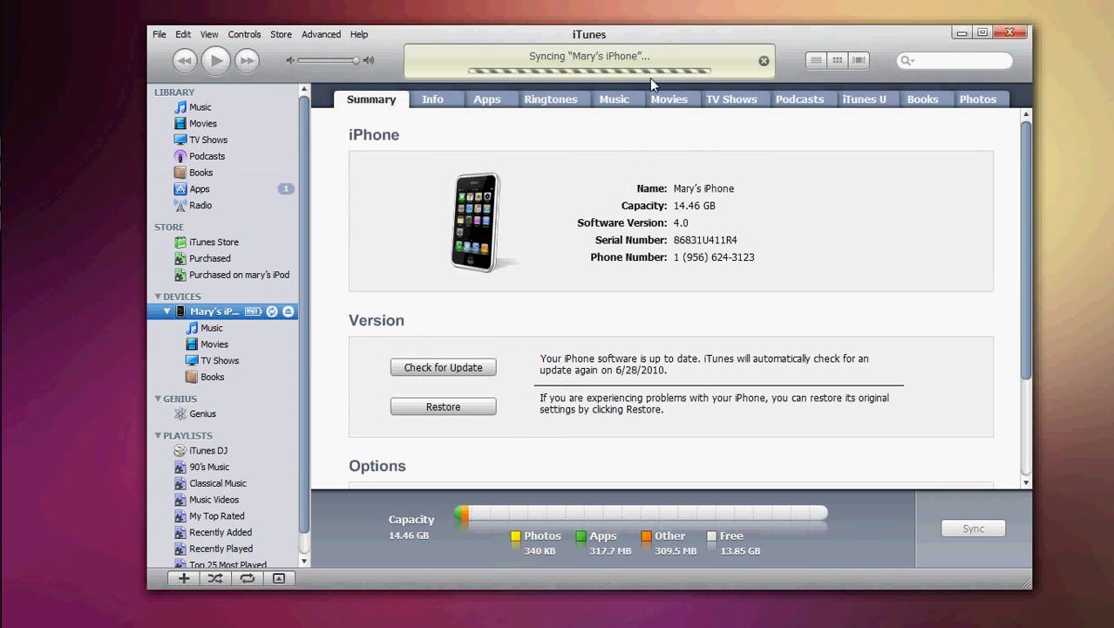
left_click(763, 62)
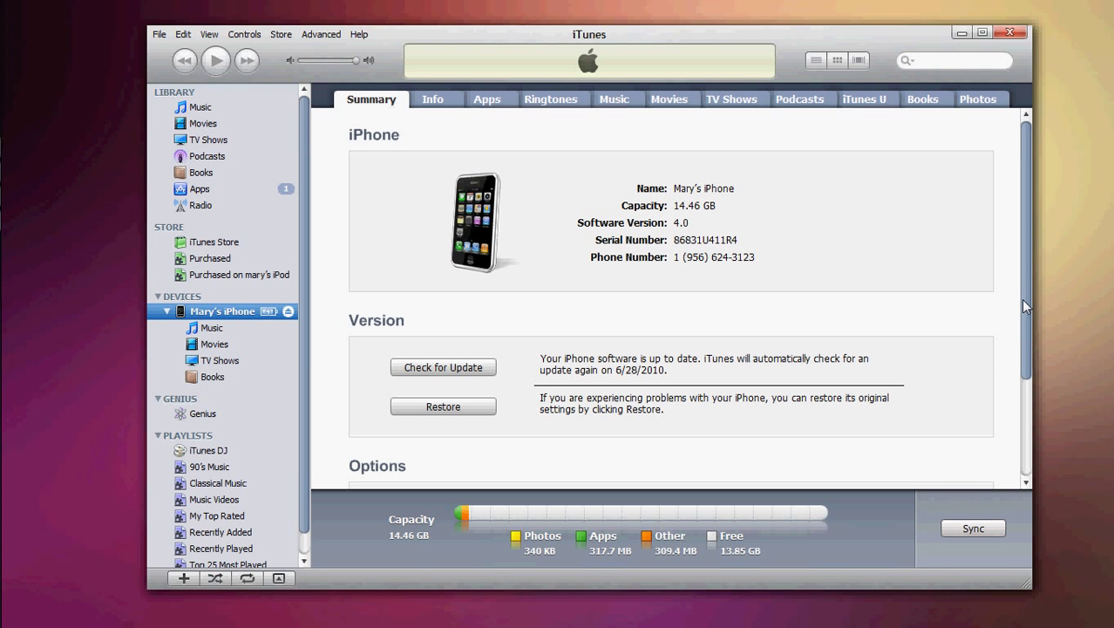
- Examine the iPhone's app sync list, including the iBooks entry, and the File Sharing section
left_click(490, 105)
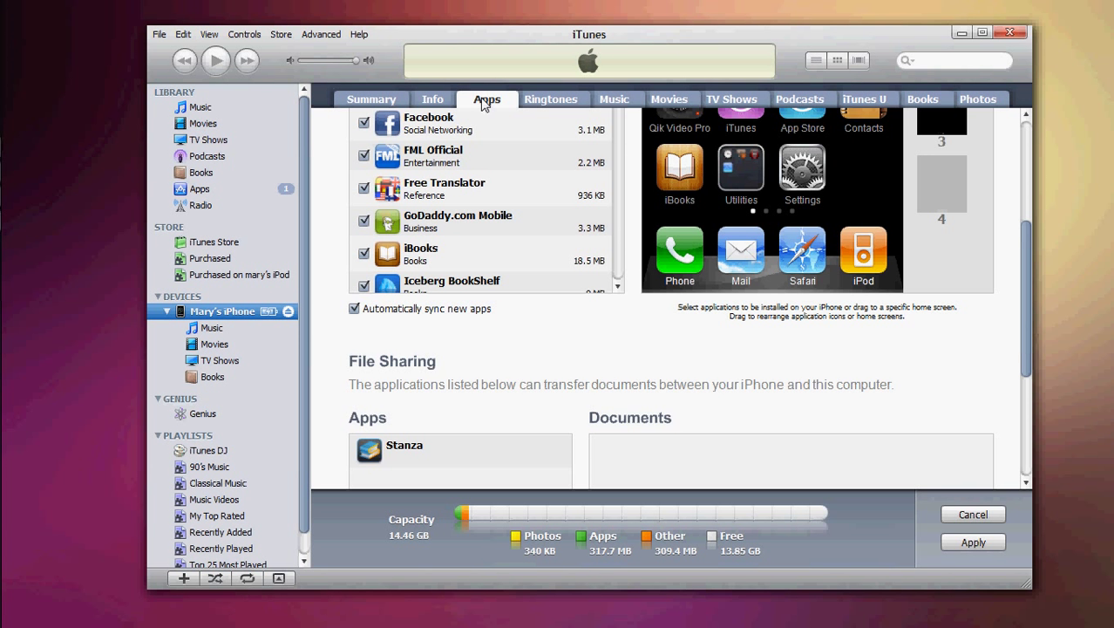
scroll(417, 392, "down", 3)
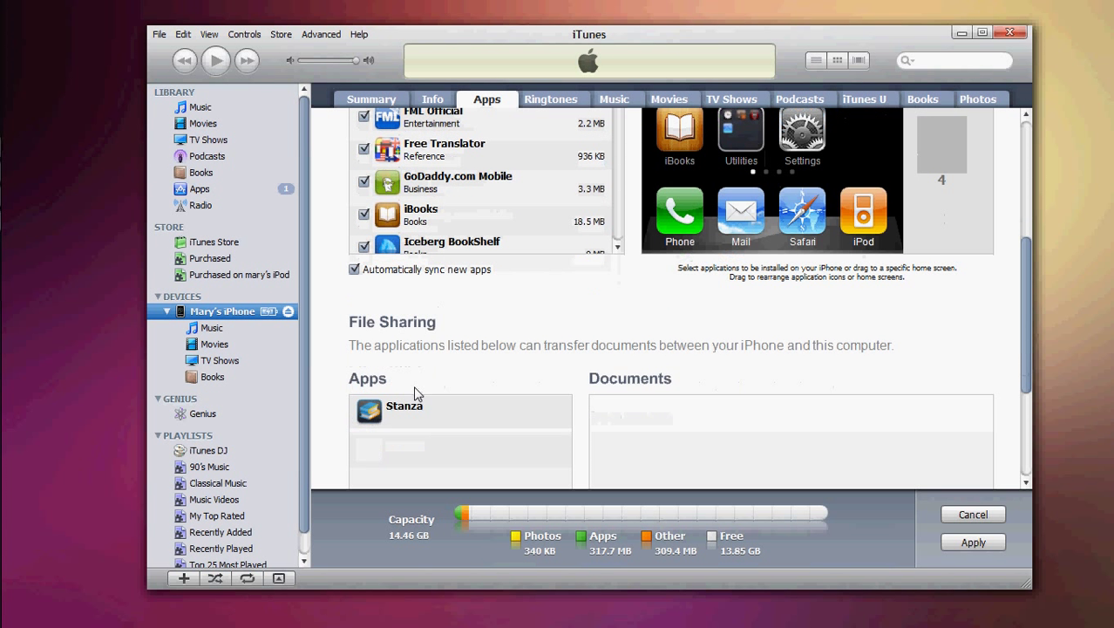
left_click(453, 137)
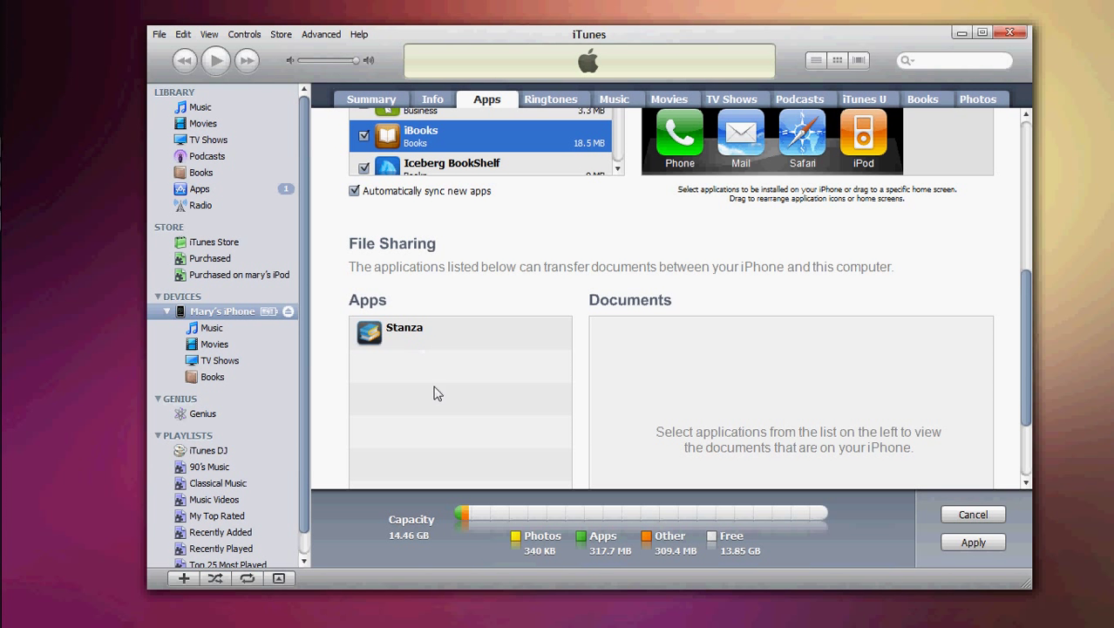
mouse_move(213, 610)
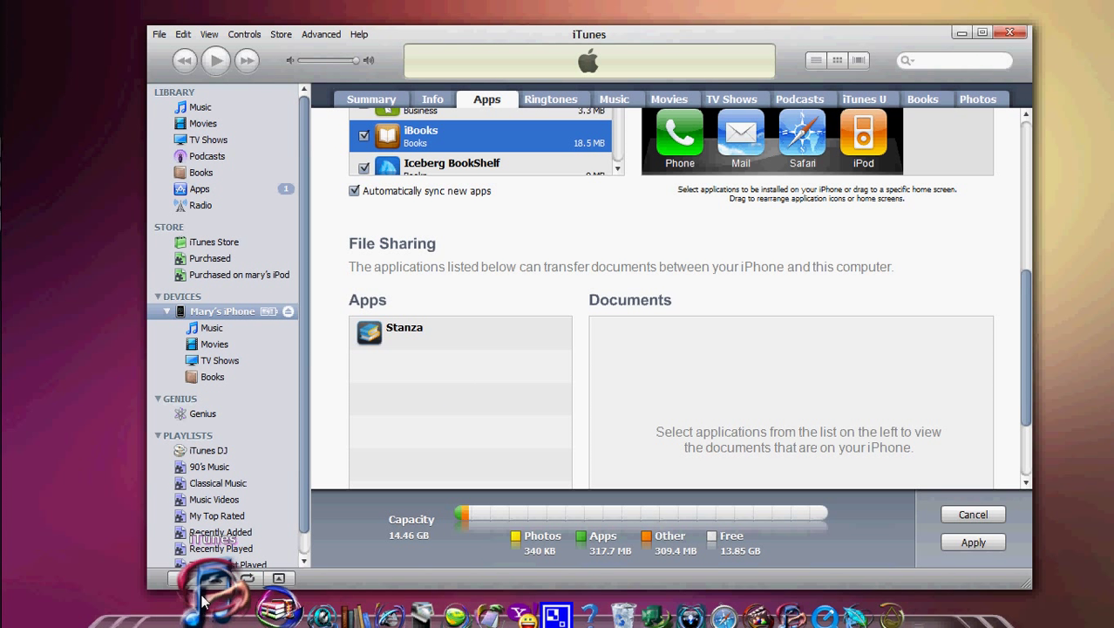
scroll(475, 387, "up", 4)
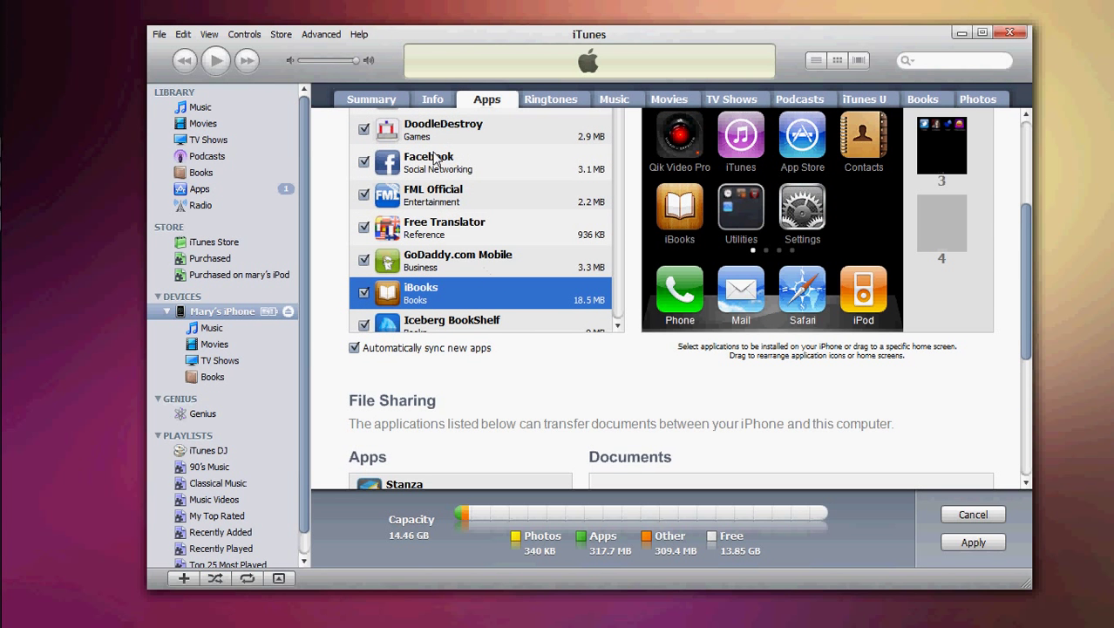
scroll(475, 283, "up", 5)
scroll(477, 291, "down", 1)
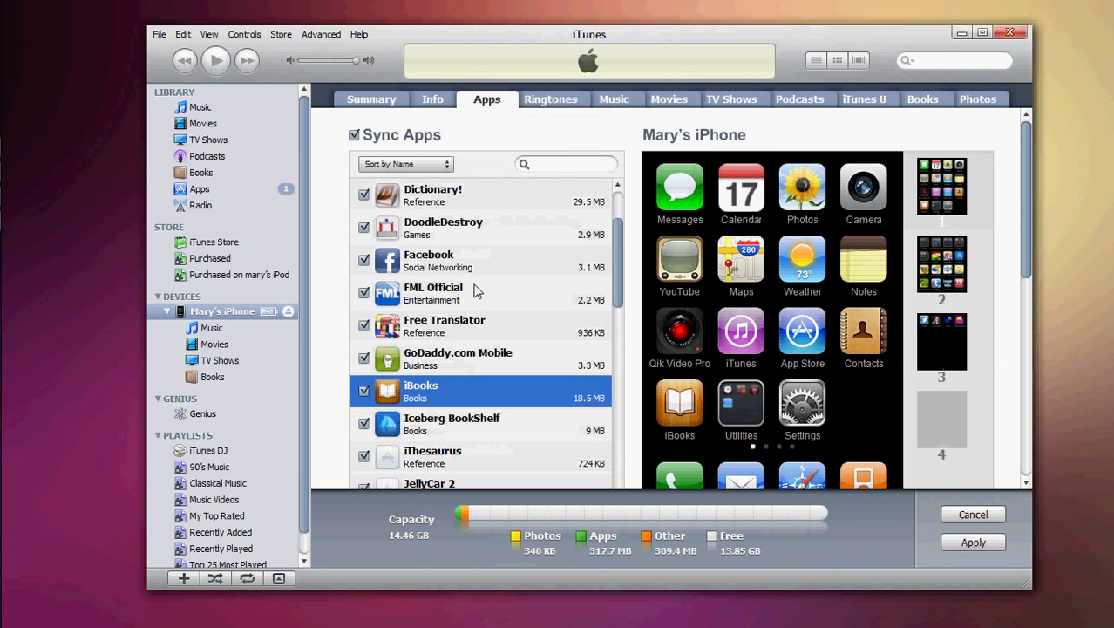
scroll(475, 290, "down", 5)
scroll(471, 287, "down", 10)
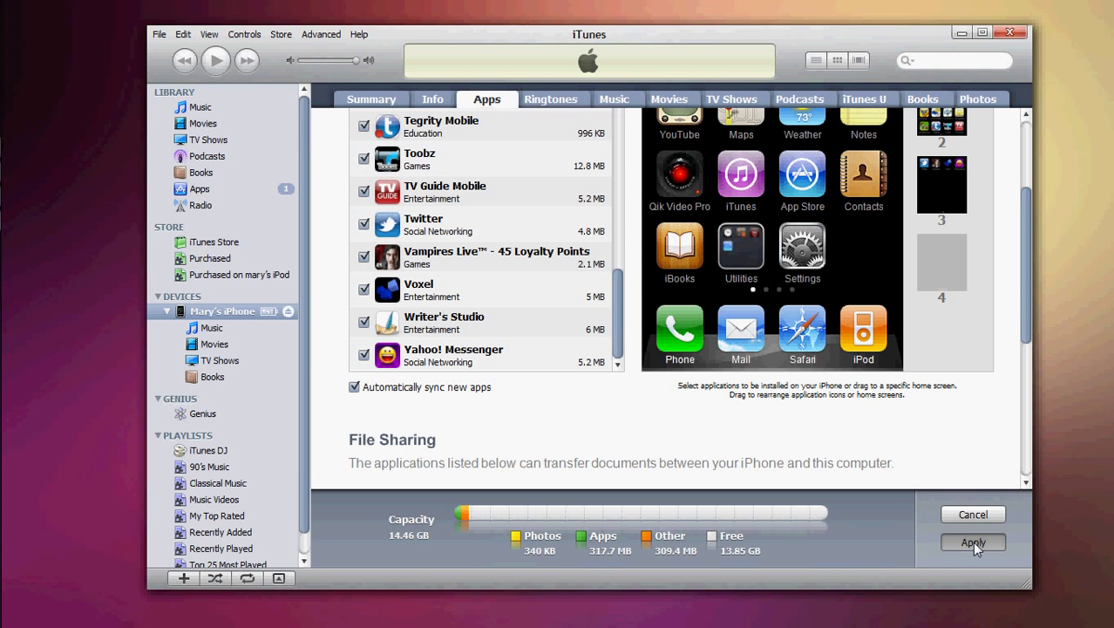
- Show the desktop and switch to the Internet Explorer window with the downloads page offering Calibre-eBook
left_click(10, 65)
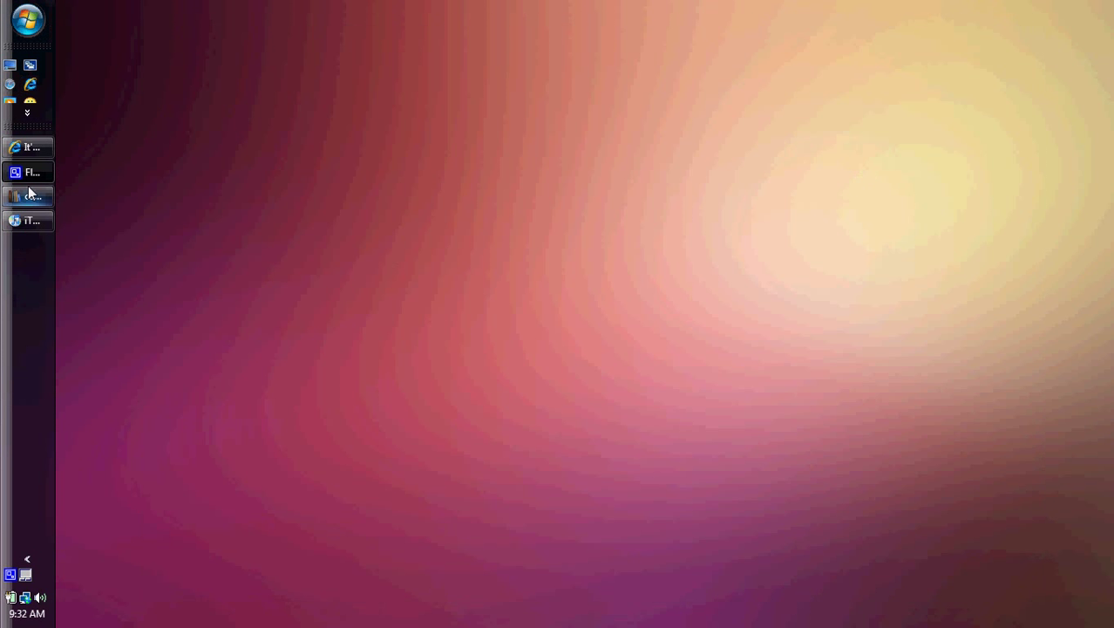
left_click(26, 148)
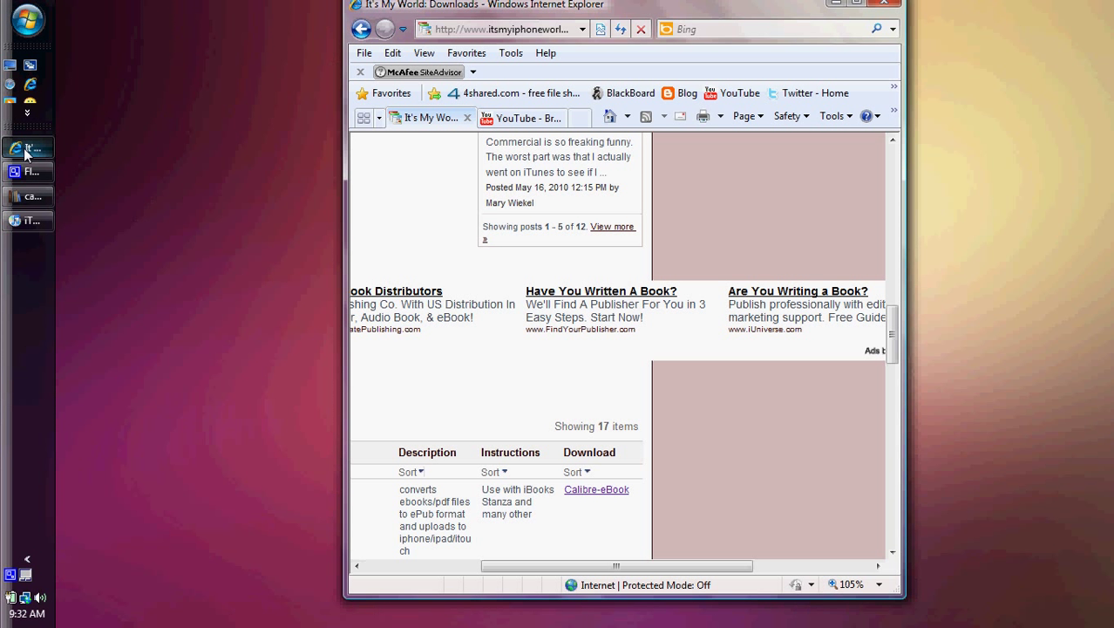